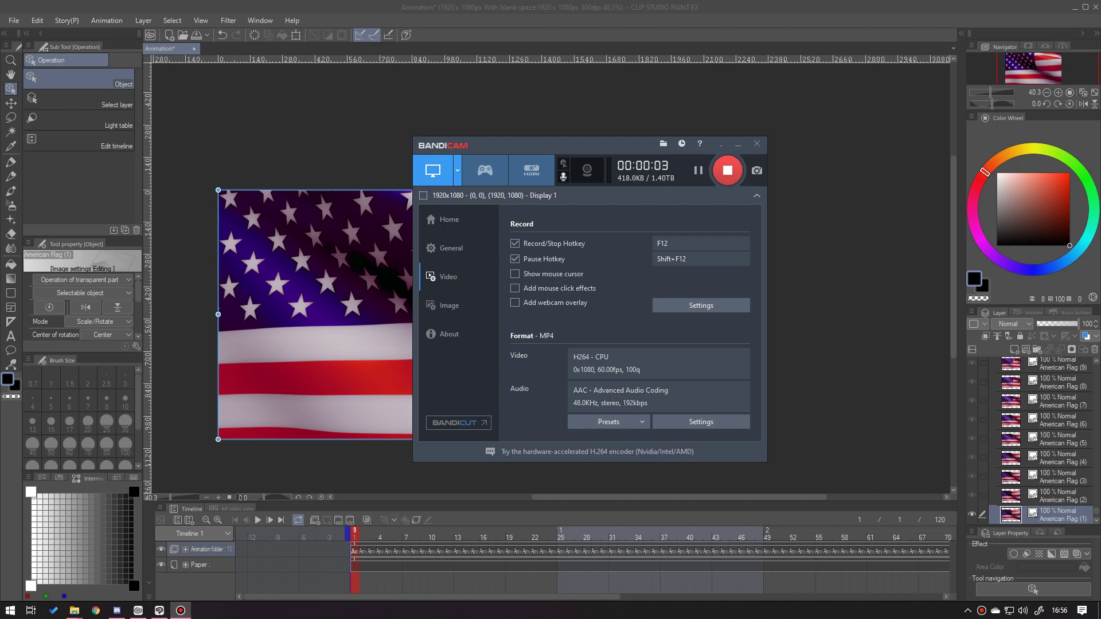
{"action": "scroll", "coordinate": [661, 285], "scroll_direction": "down", "scroll_amount": 3}
{"action": "scroll", "coordinate": [424, 348], "scroll_direction": "up", "scroll_amount": 3}
{"action": "scroll", "coordinate": [611, 366], "scroll_direction": "down", "scroll_amount": 2}
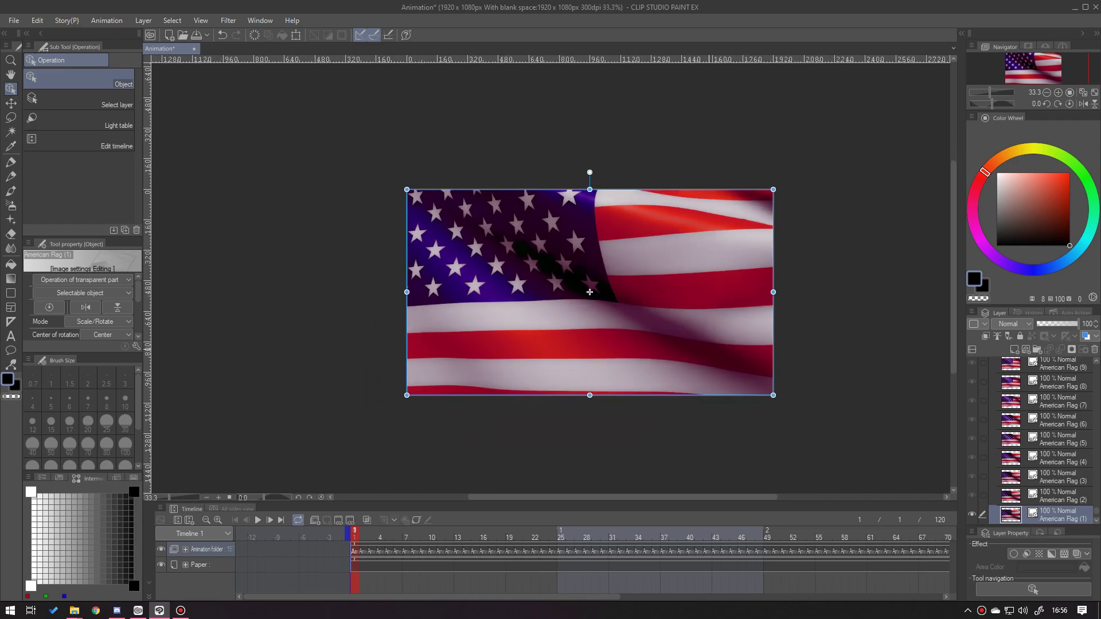
{"action": "scroll", "coordinate": [703, 346], "scroll_direction": "down", "scroll_amount": 2}
{"action": "scroll", "coordinate": [616, 339], "scroll_direction": "up", "scroll_amount": 5}
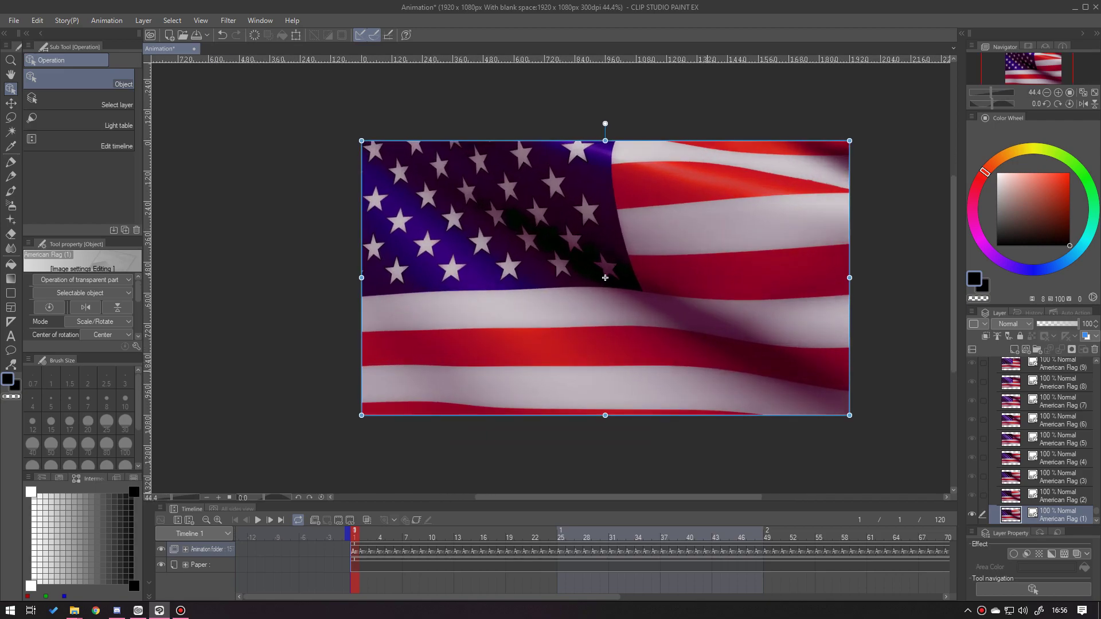
{"action": "scroll", "coordinate": [701, 391], "scroll_direction": "down", "scroll_amount": 2}
{"action": "scroll", "coordinate": [737, 289], "scroll_direction": "up", "scroll_amount": 3}
{"action": "scroll", "coordinate": [761, 329], "scroll_direction": "down", "scroll_amount": 4}
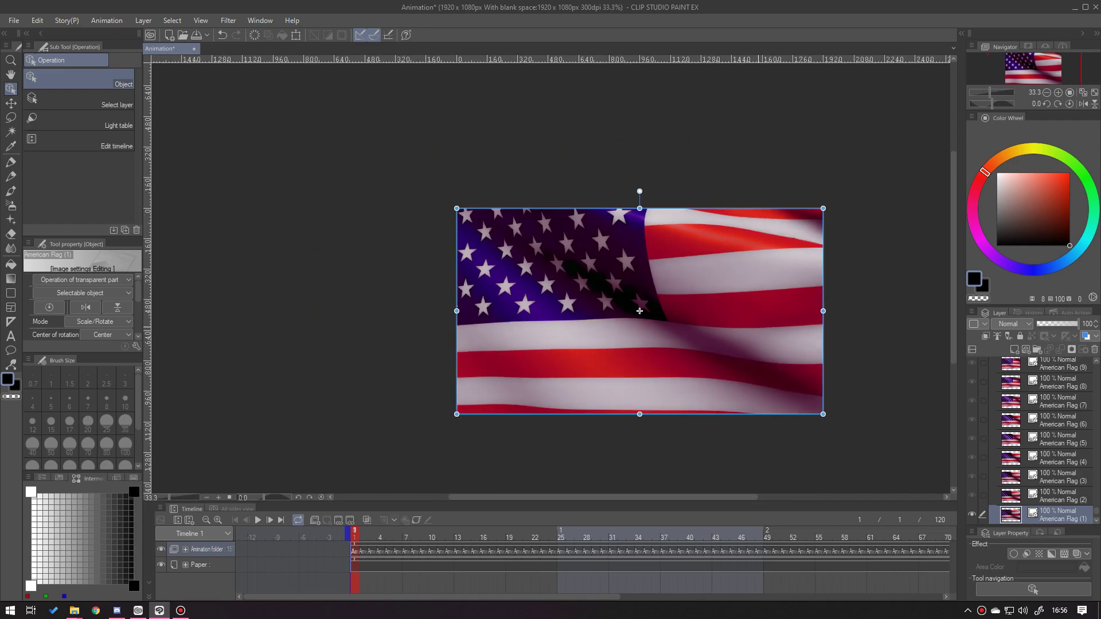
{"action": "scroll", "coordinate": [760, 319], "scroll_direction": "up", "scroll_amount": 2}
{"action": "scroll", "coordinate": [615, 308], "scroll_direction": "up", "scroll_amount": 2}
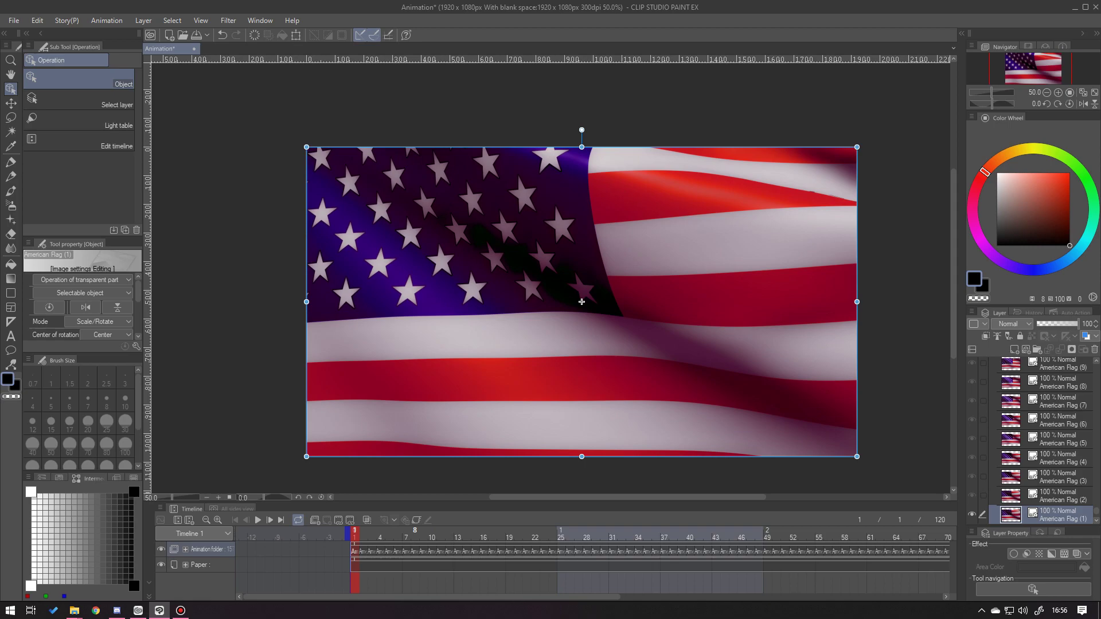
{"action": "scroll", "coordinate": [582, 302], "scroll_direction": "down", "scroll_amount": 1}
{"action": "scroll", "coordinate": [582, 302], "scroll_direction": "up", "scroll_amount": 3}
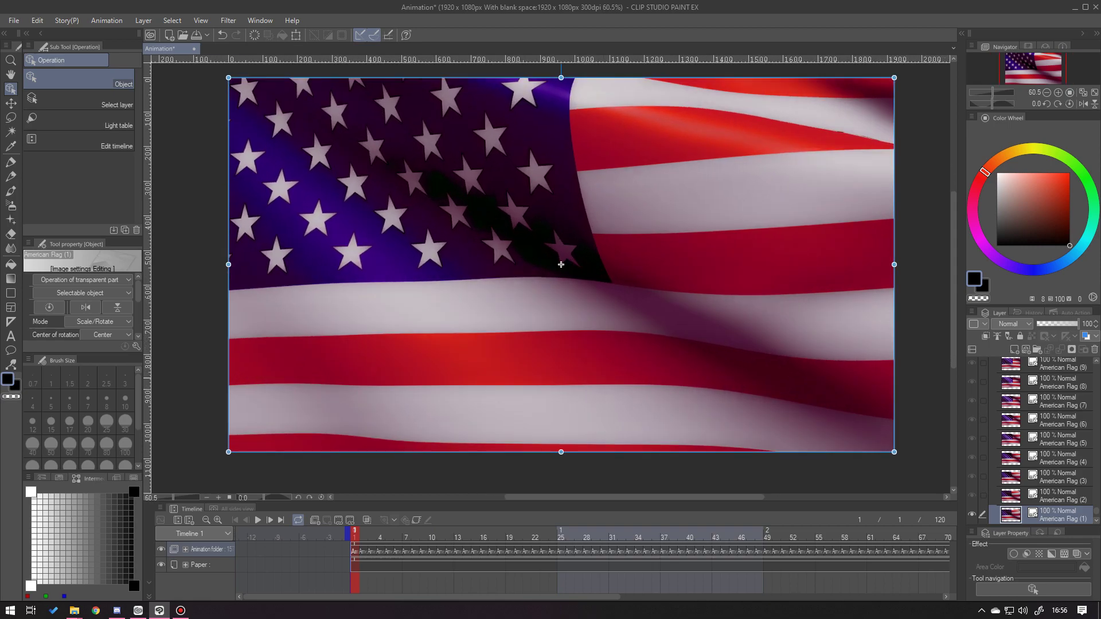
{"action": "scroll", "coordinate": [581, 301], "scroll_direction": "down", "scroll_amount": 3}
{"action": "scroll", "coordinate": [582, 302], "scroll_direction": "up", "scroll_amount": 2}
{"action": "scroll", "coordinate": [572, 292], "scroll_direction": "up", "scroll_amount": 3}
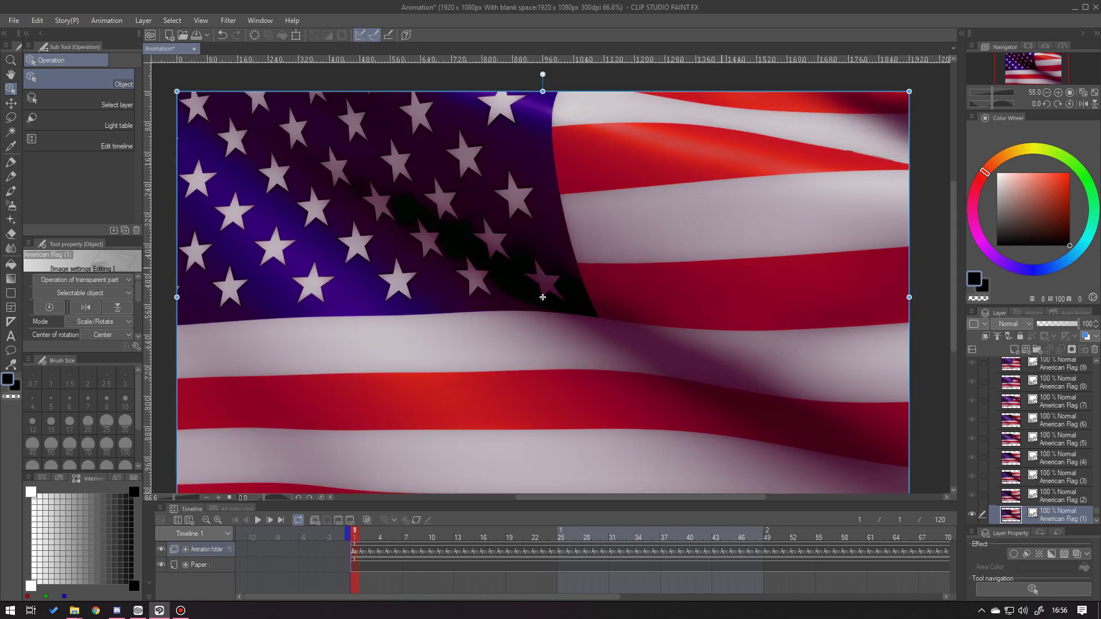
{"action": "scroll", "coordinate": [580, 290], "scroll_direction": "down", "scroll_amount": 5}
{"action": "scroll", "coordinate": [586, 289], "scroll_direction": "up", "scroll_amount": 1}
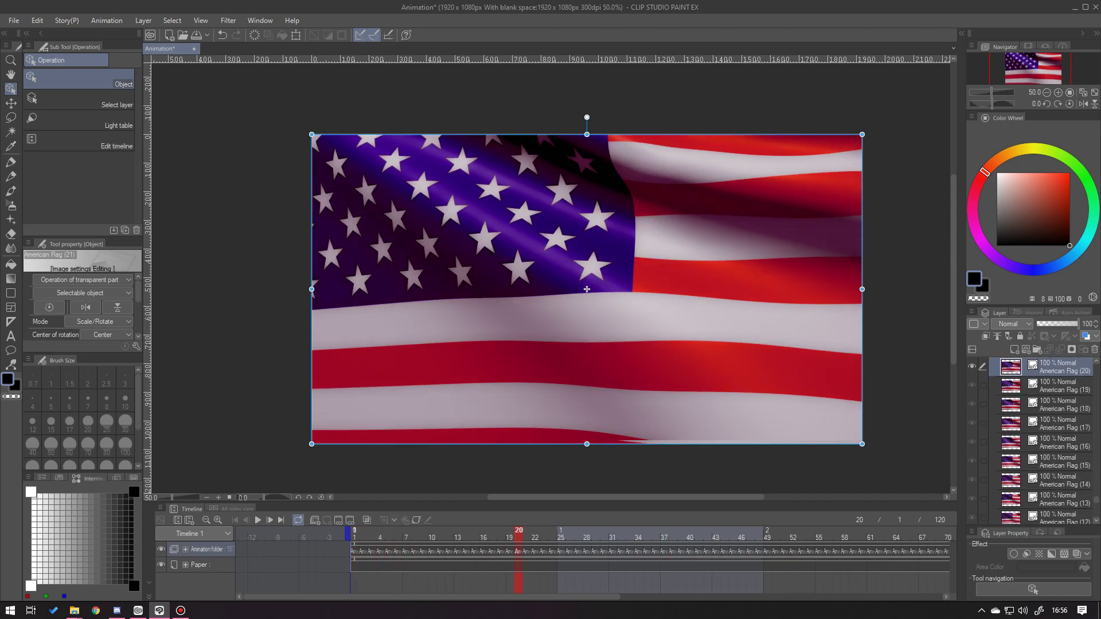
Scrub through the American Flag animation to frame 119 and return to the first frame.
{"action": "left_click_drag", "start_coordinate": [768, 538], "coordinate": [819, 537]}
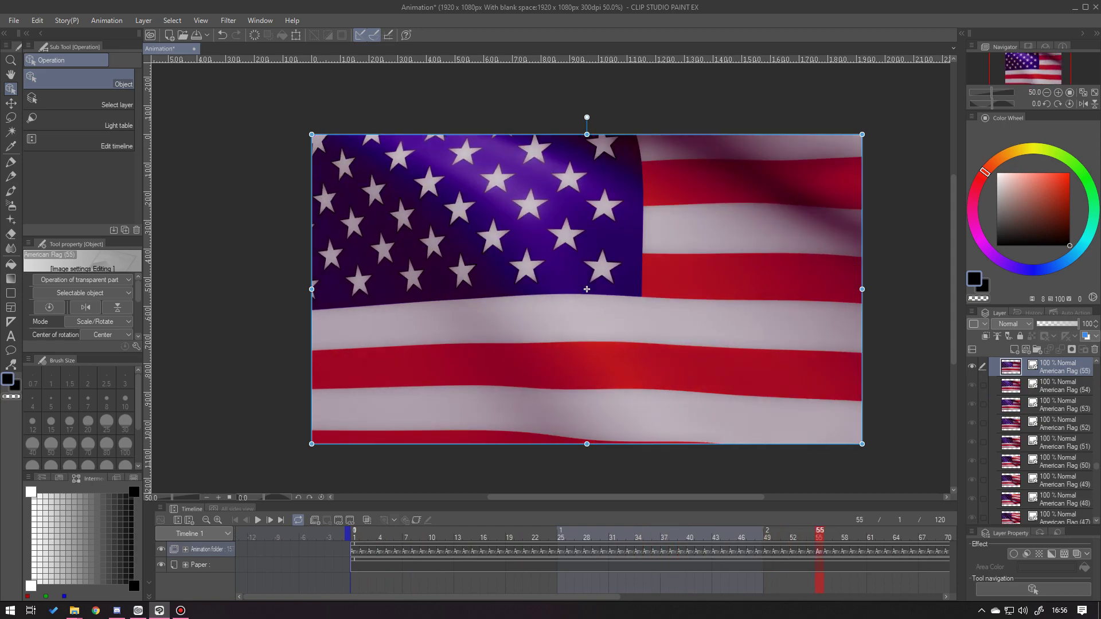
{"action": "left_click_drag", "start_coordinate": [431, 597], "coordinate": [732, 597]}
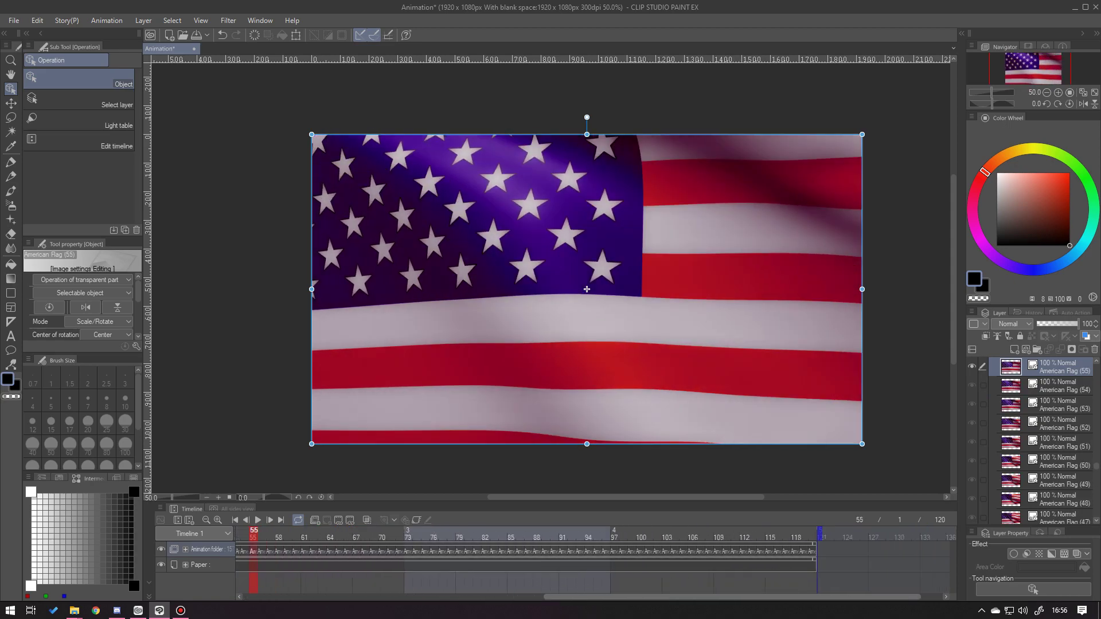
{"action": "left_click_drag", "start_coordinate": [719, 537], "coordinate": [805, 538]}
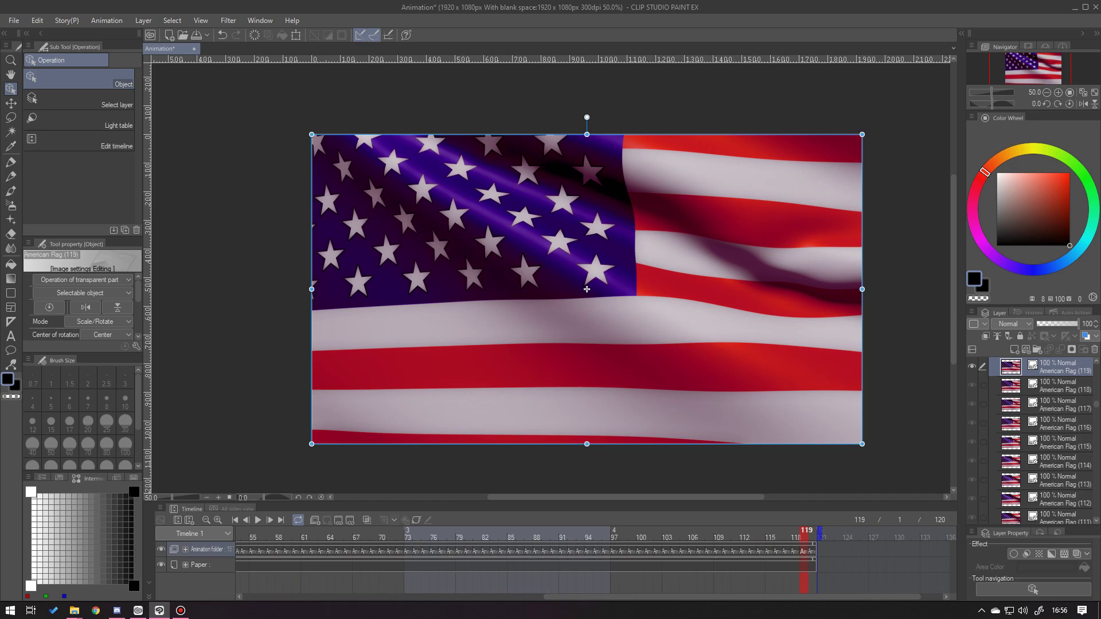
{"action": "left_click_drag", "start_coordinate": [581, 597], "coordinate": [280, 597]}
{"action": "key", "text": "Home"}
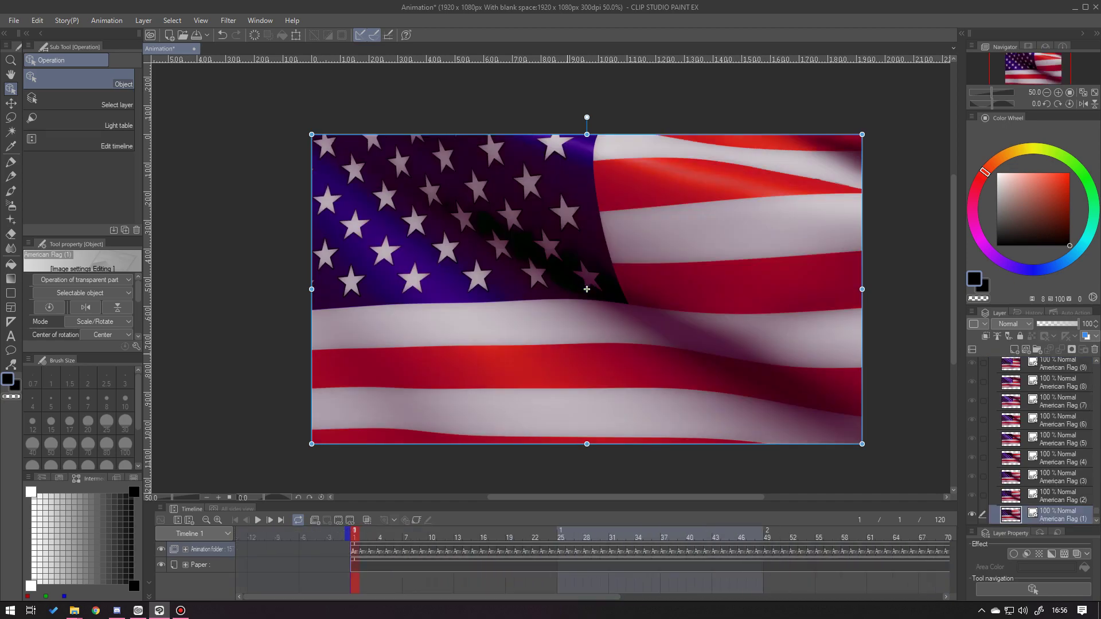
Create a new 1920 x 1080 px animation file named Bear America with a frame rate of 24.
{"action": "key", "text": "ctrl+n"}
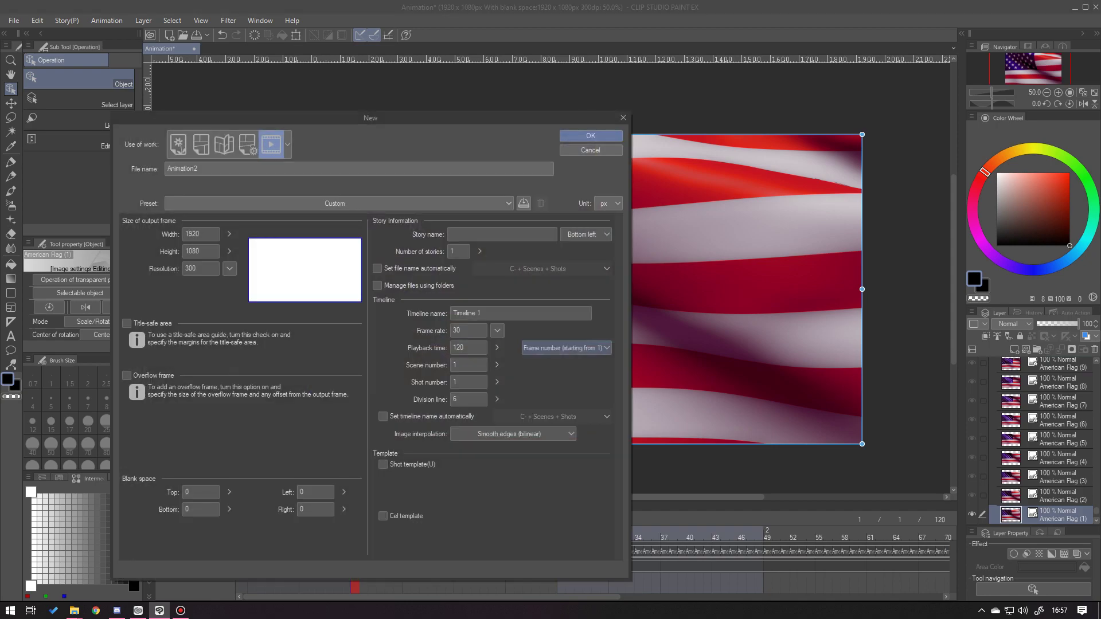
{"action": "left_click_drag", "start_coordinate": [415, 117], "coordinate": [511, 104]}
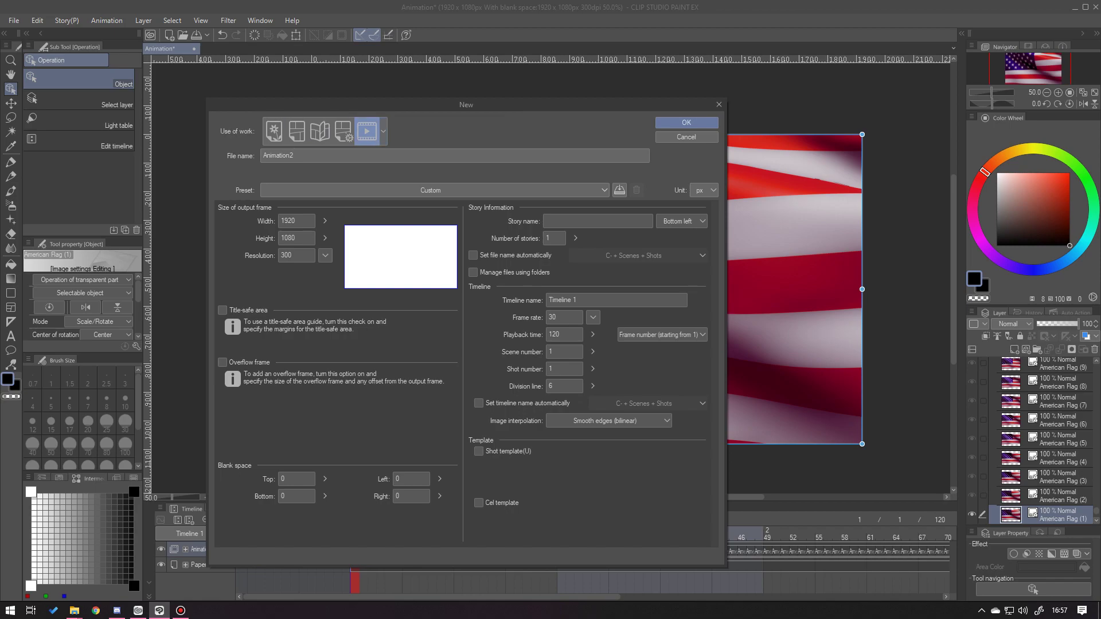
{"action": "left_click", "coordinate": [558, 318]}
{"action": "left_click", "coordinate": [294, 156]}
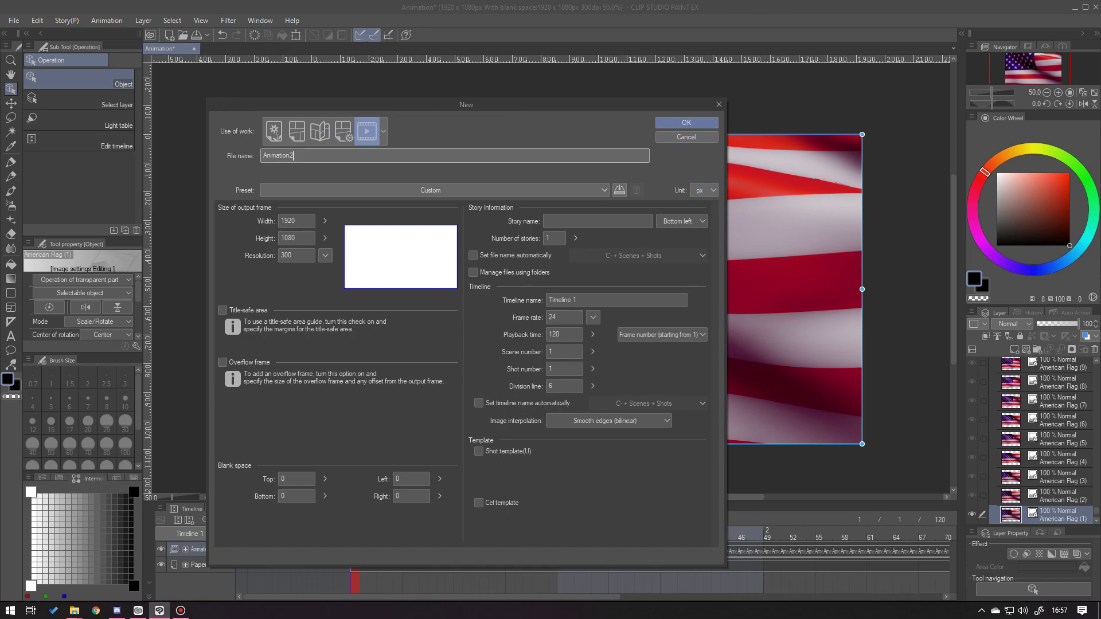
{"action": "type", "text": "Bear America"}
{"action": "key", "text": "Return"}
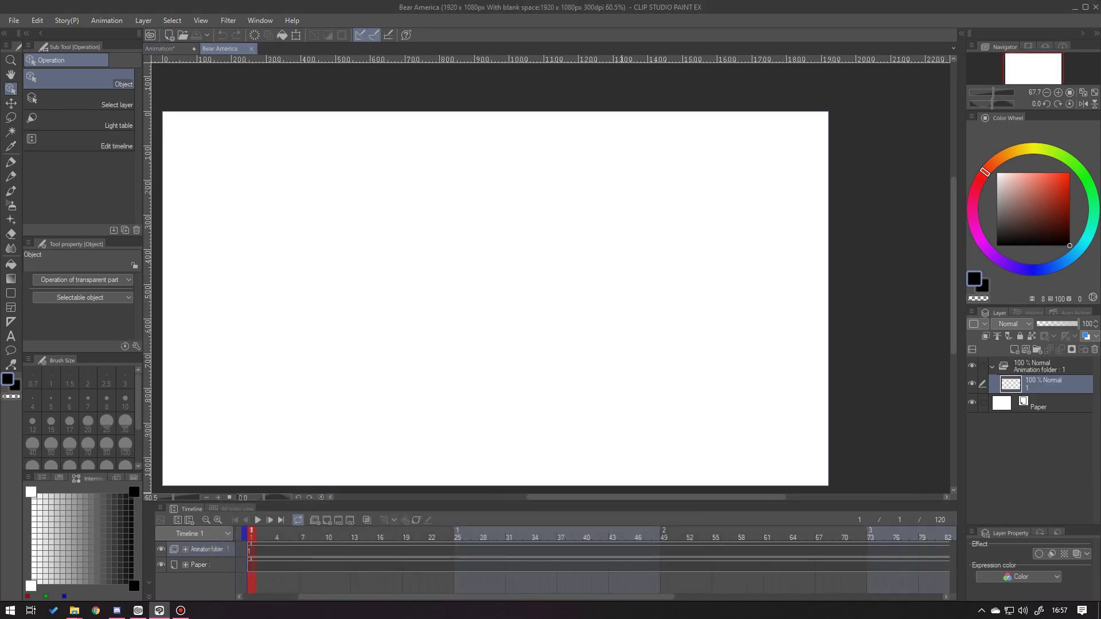
Import the images BEAR AMERICAN FLAG (1).tif through (144).tif from the Bear America folder in Flag Renders.
{"action": "left_click", "coordinate": [14, 20]}
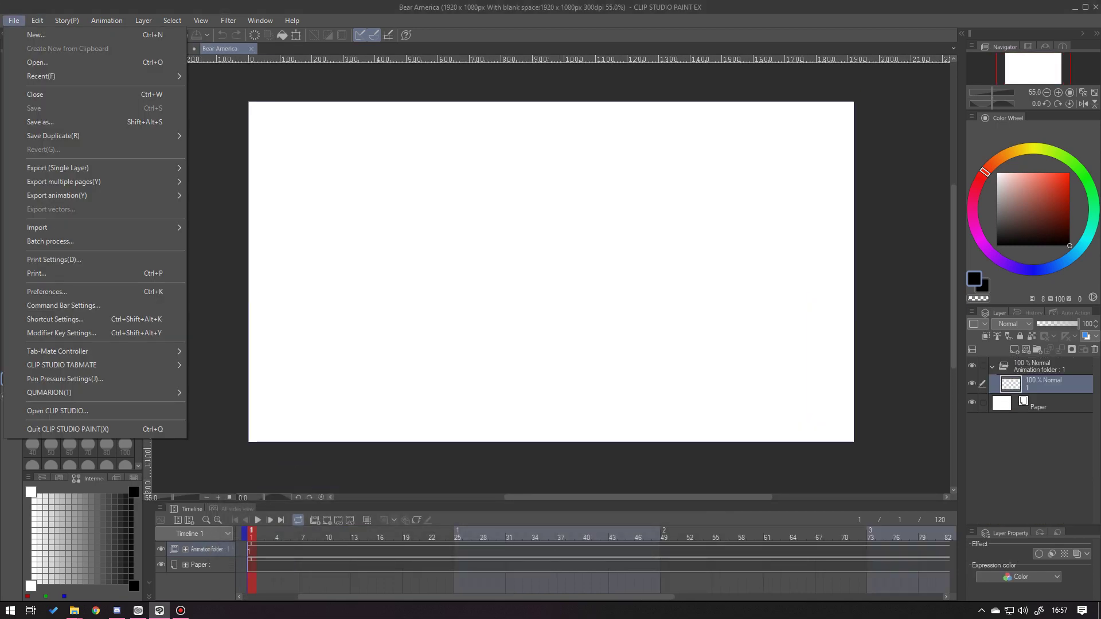
{"action": "mouse_move", "coordinate": [86, 228]}
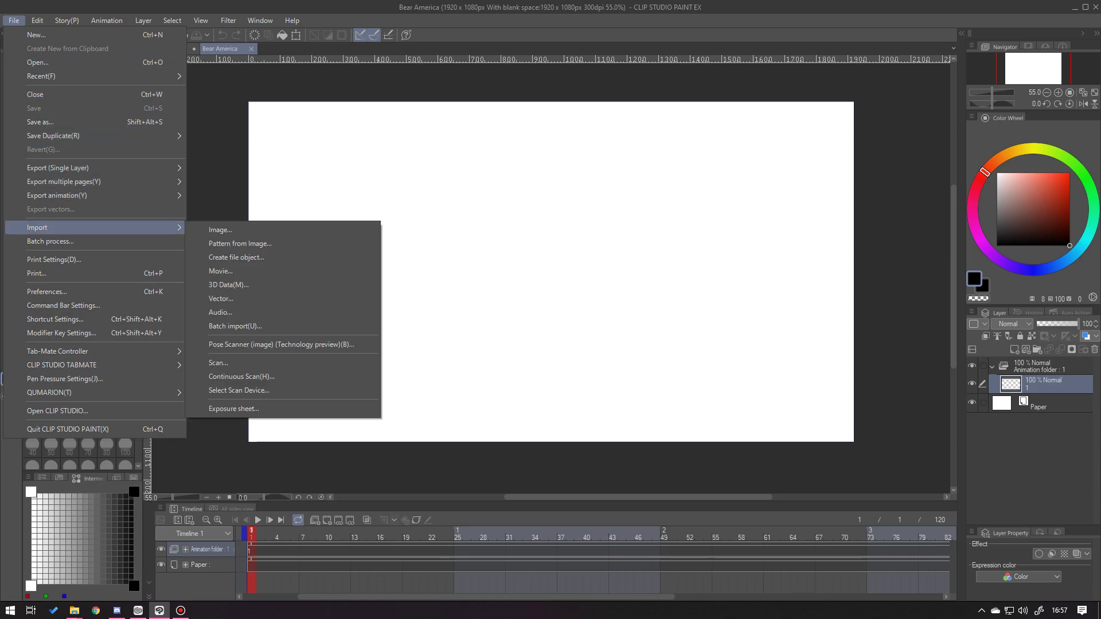
{"action": "left_click", "coordinate": [221, 230]}
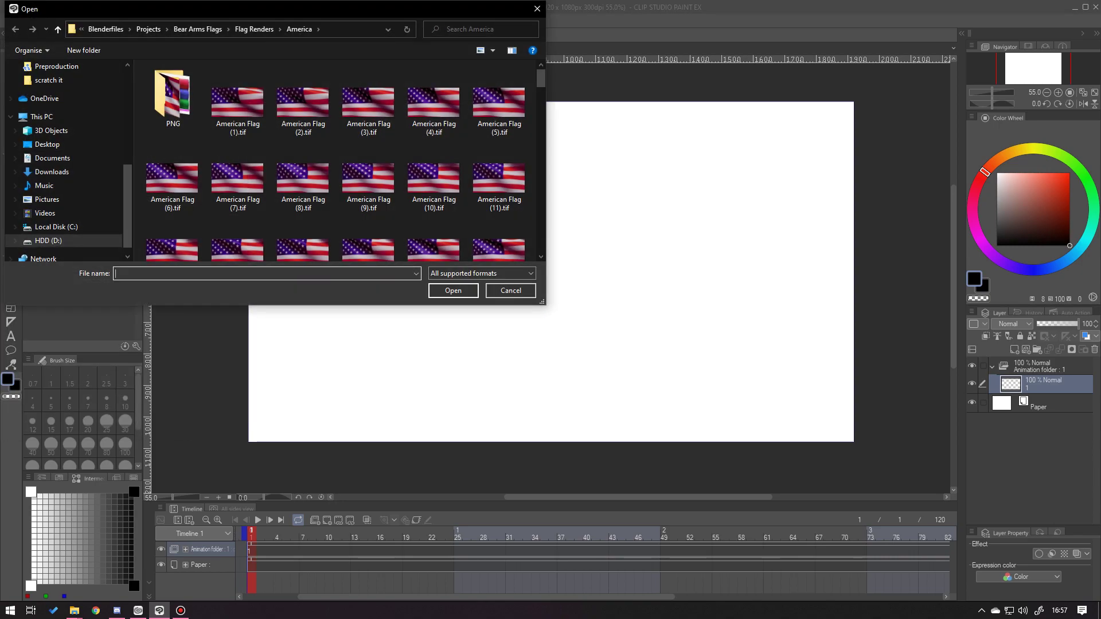
{"action": "left_click", "coordinate": [254, 29]}
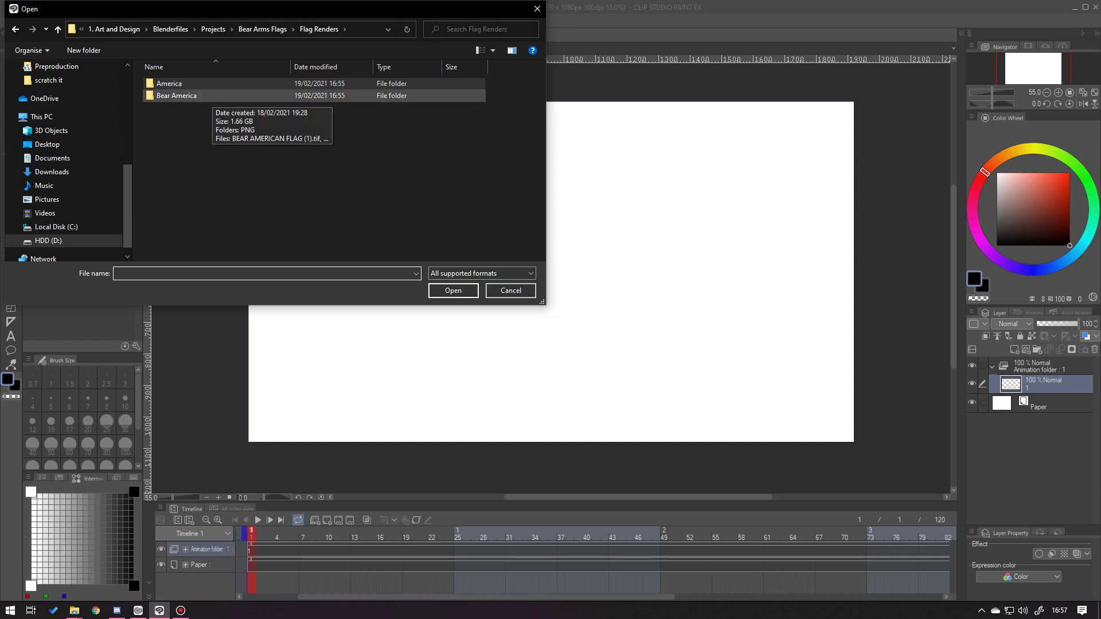
{"action": "double_click", "coordinate": [208, 95]}
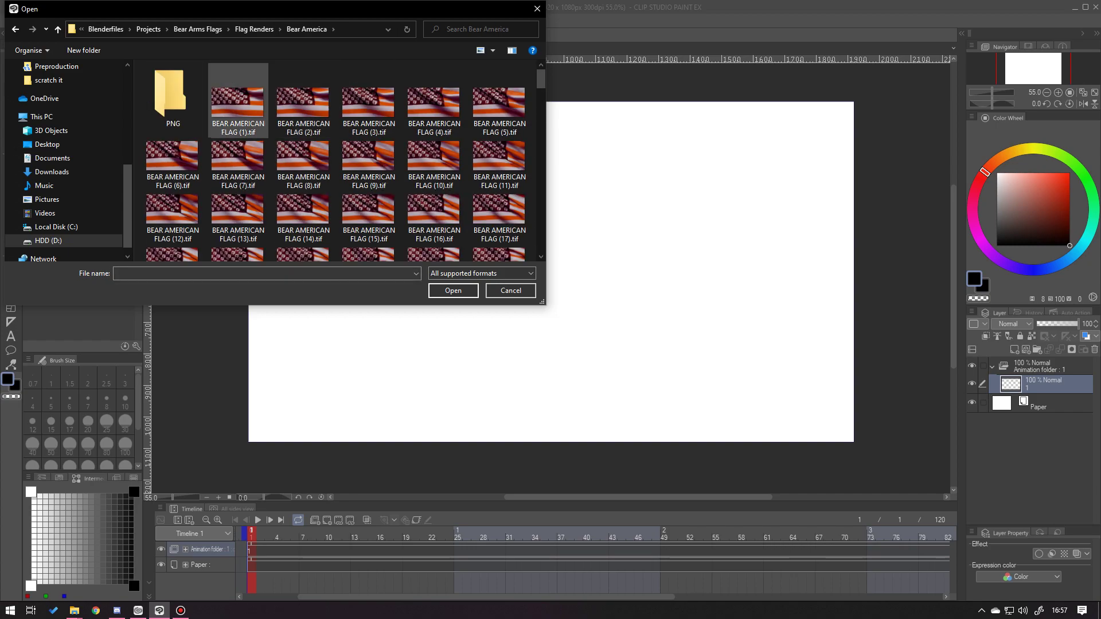
{"action": "left_click", "coordinate": [237, 101]}
{"action": "left_click_drag", "start_coordinate": [540, 78], "coordinate": [540, 244]}
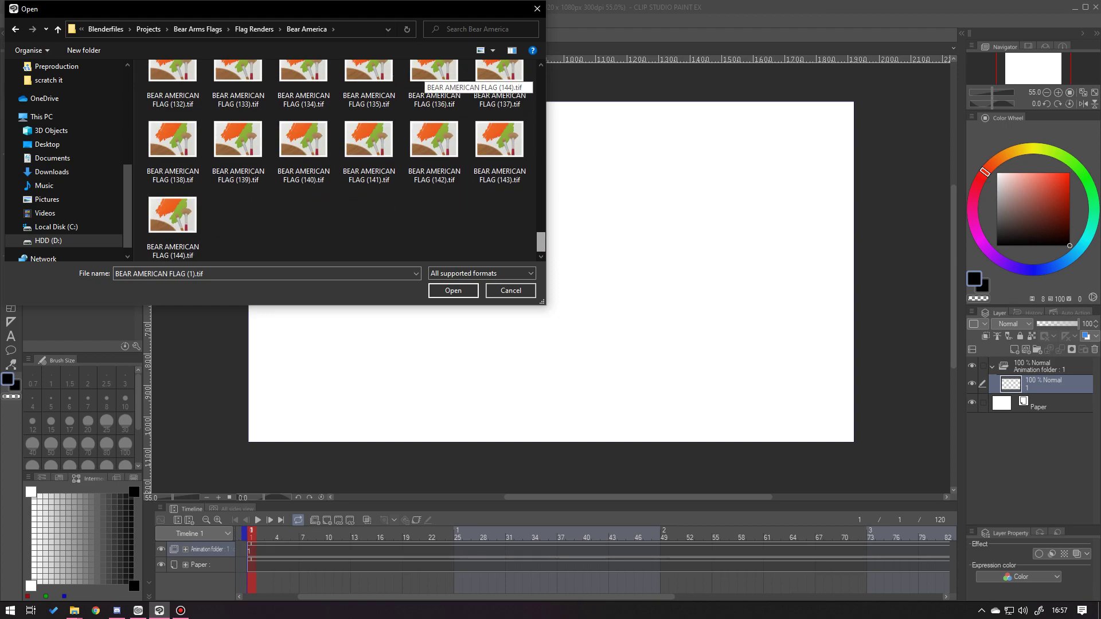
{"action": "left_click", "coordinate": [172, 223], "text": "shift"}
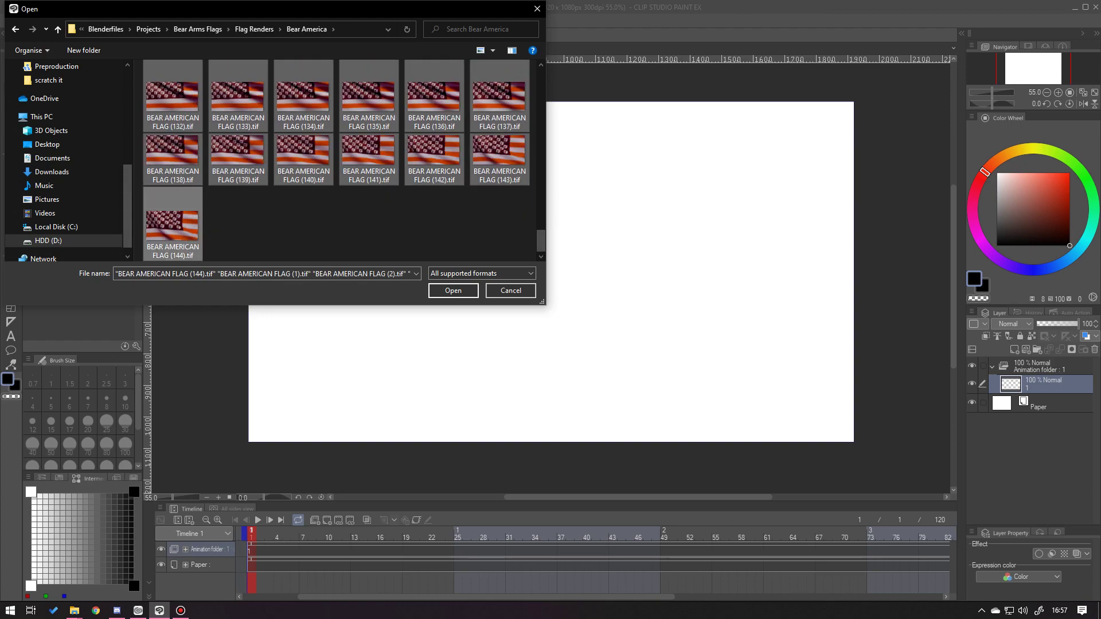
{"action": "left_click_drag", "start_coordinate": [540, 241], "coordinate": [541, 80]}
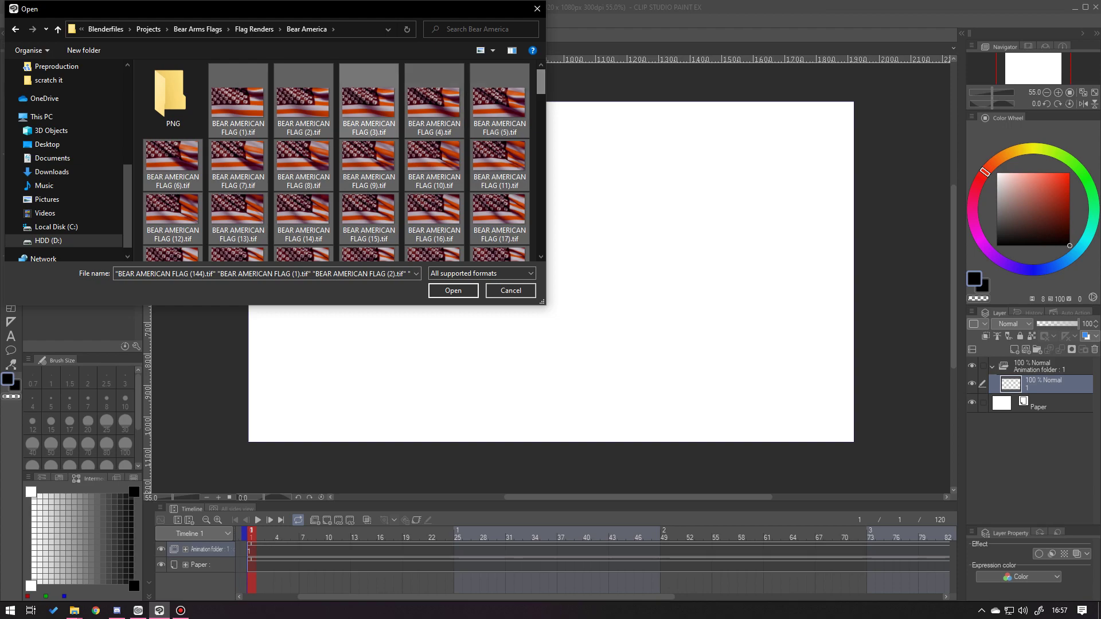
{"action": "key", "text": "Return"}
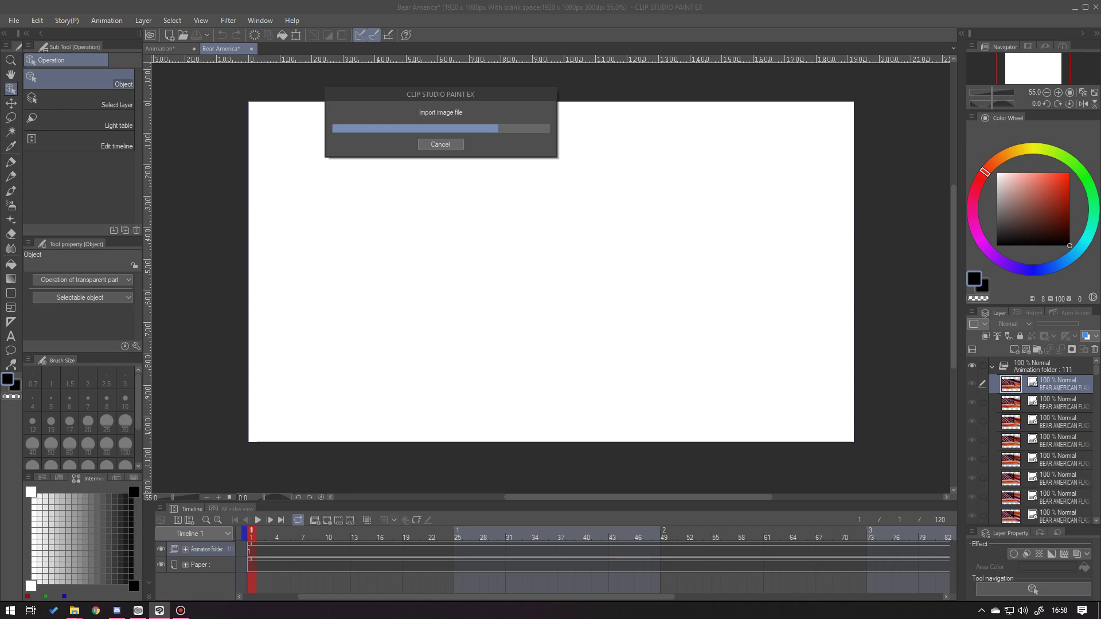
{"action": "left_click", "coordinate": [180, 611]}
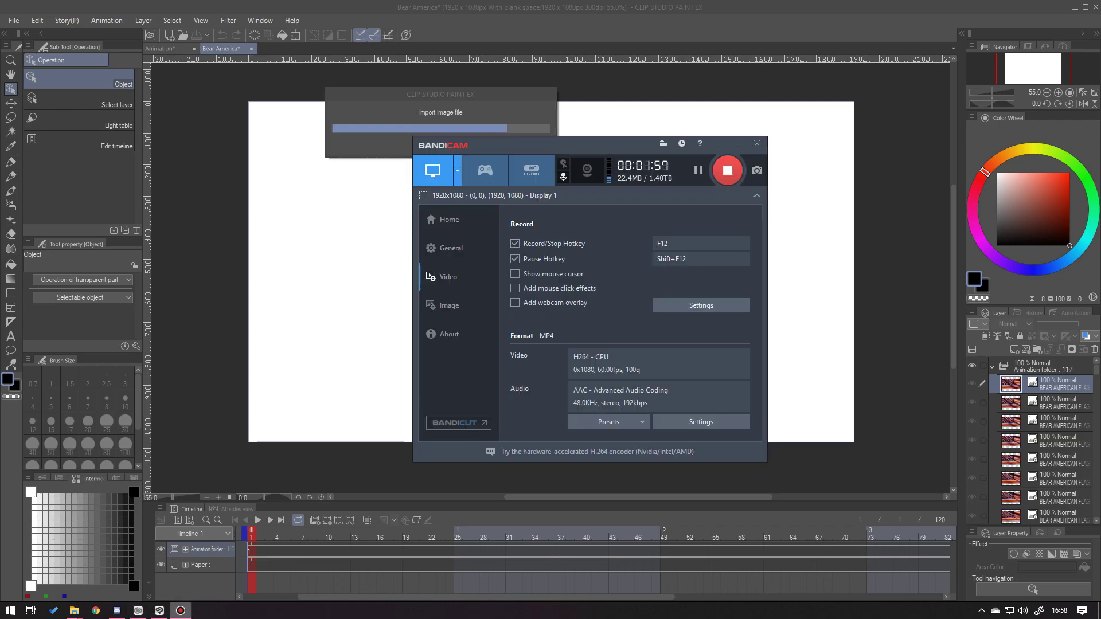
{"action": "left_click", "coordinate": [180, 610]}
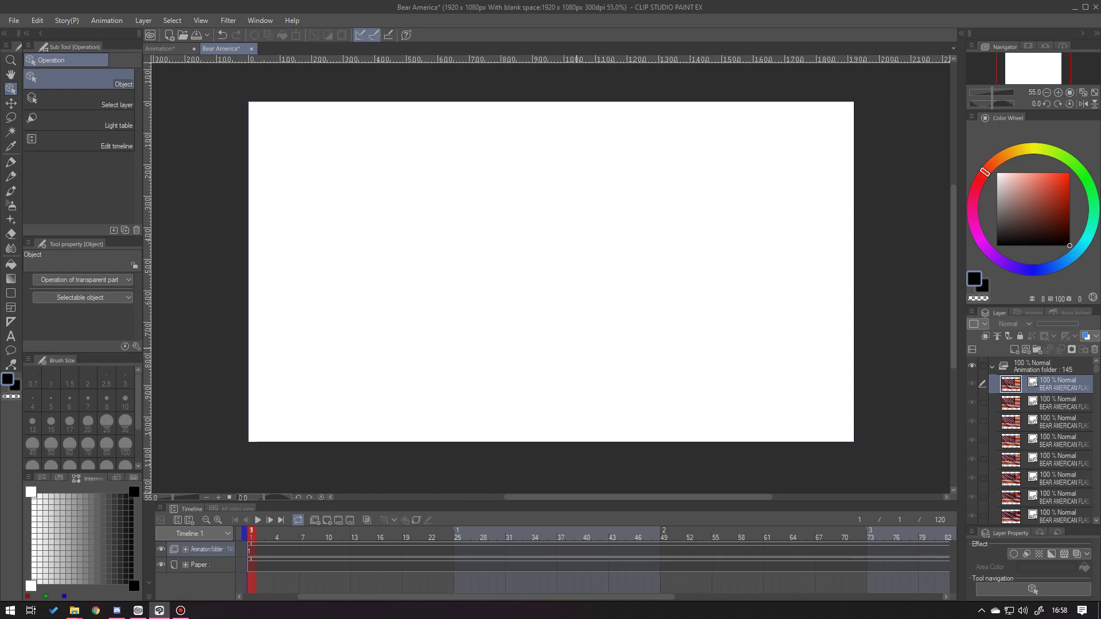
{"action": "left_click_drag", "start_coordinate": [251, 531], "coordinate": [320, 532]}
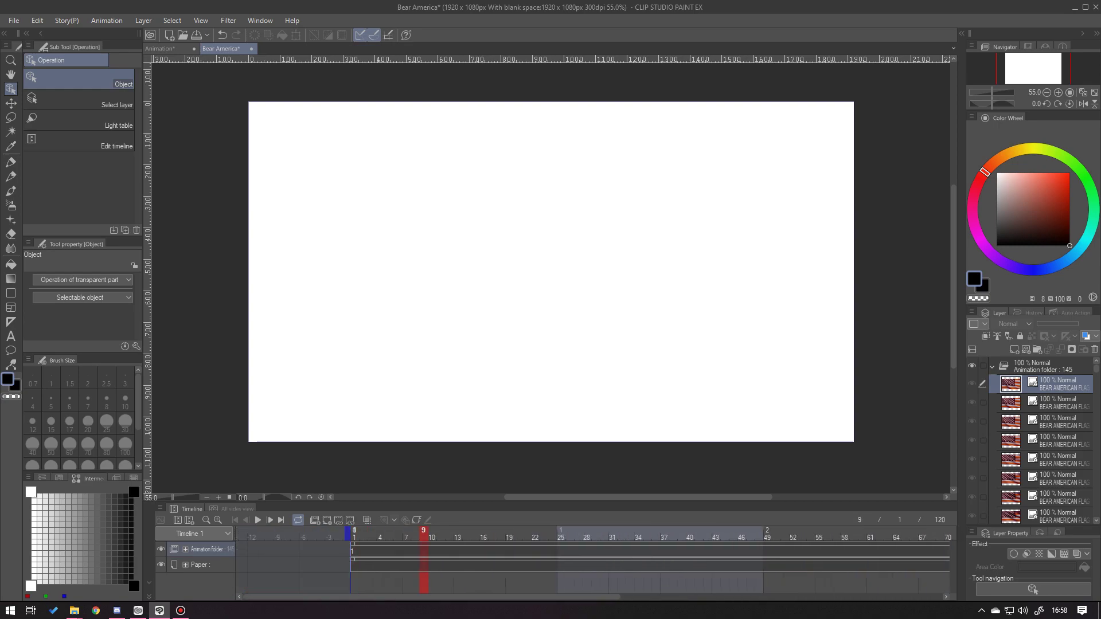
{"action": "scroll", "coordinate": [1044, 442], "scroll_direction": "down", "scroll_amount": 2}
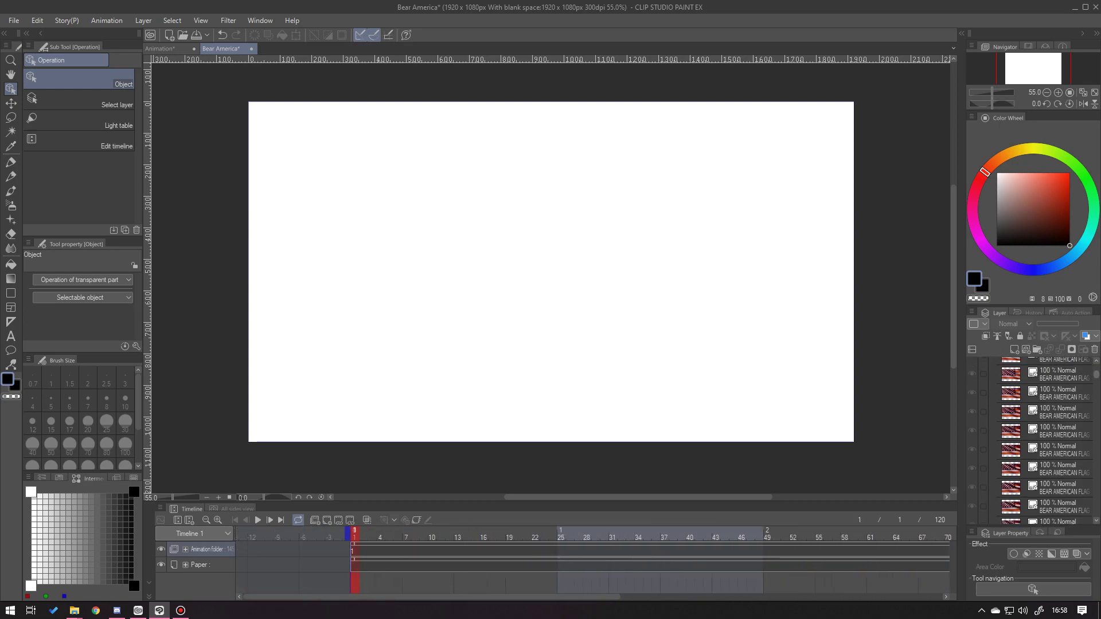
{"action": "mouse_move", "coordinate": [1096, 374]}
{"action": "left_mouse_down"}
{"action": "mouse_move", "coordinate": [1096, 497]}
{"action": "mouse_move", "coordinate": [1096, 368]}
{"action": "left_mouse_up"}
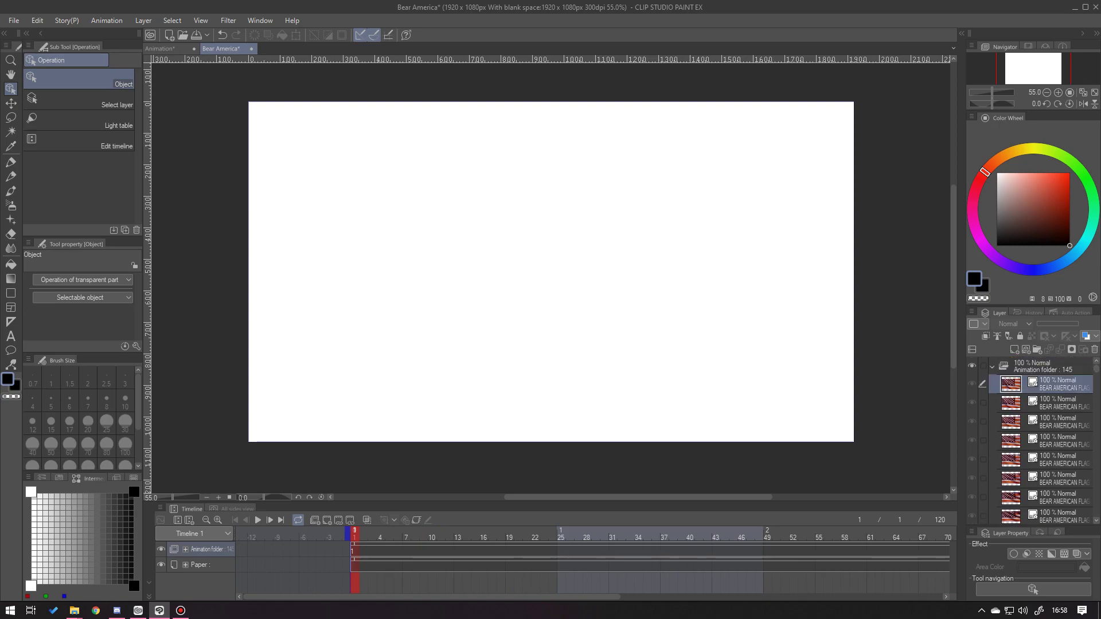
Assign BEAR AMERICAN FLAG (1), (2) and (3) to frames 1, 2 and 3 of the animation folder track.
{"action": "left_click", "coordinate": [992, 366]}
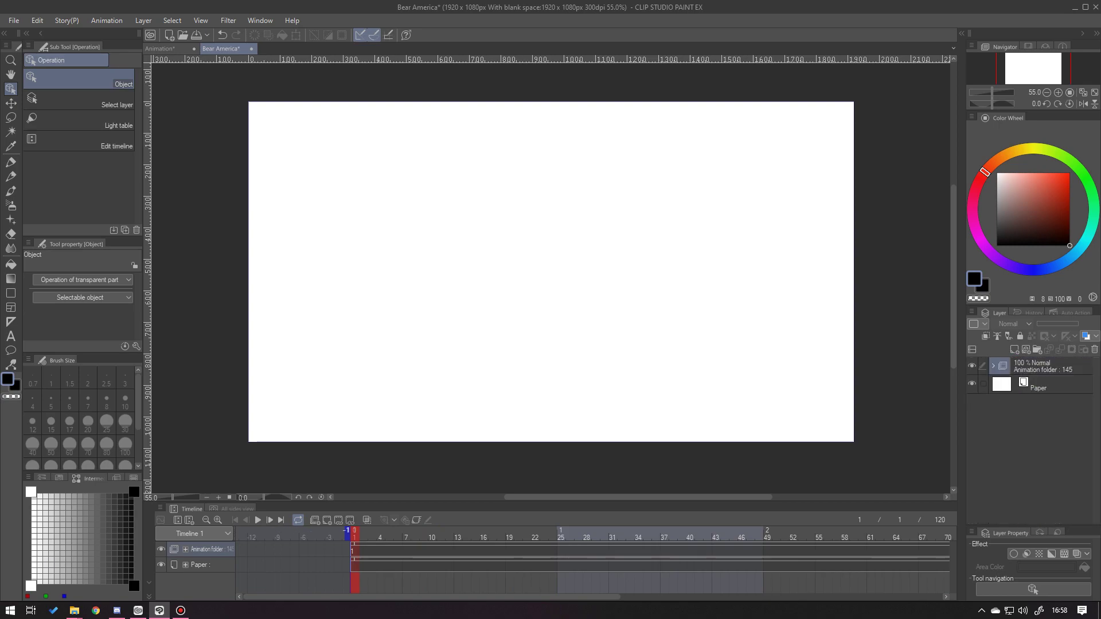
{"action": "left_click", "coordinate": [269, 520]}
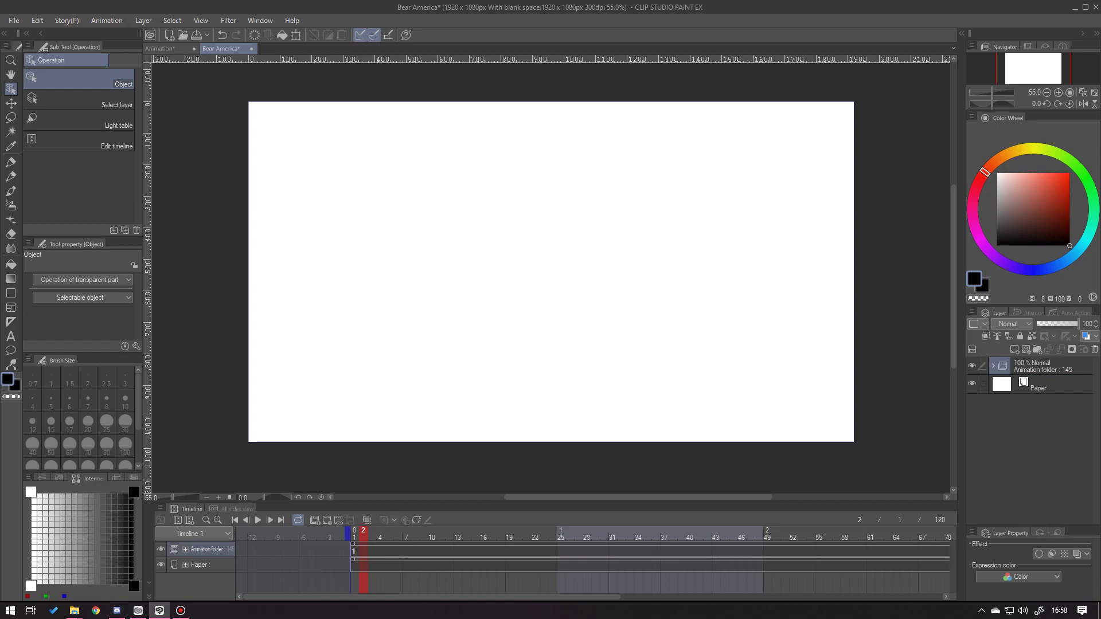
{"action": "left_click", "coordinate": [354, 549]}
{"action": "right_click", "coordinate": [354, 549]}
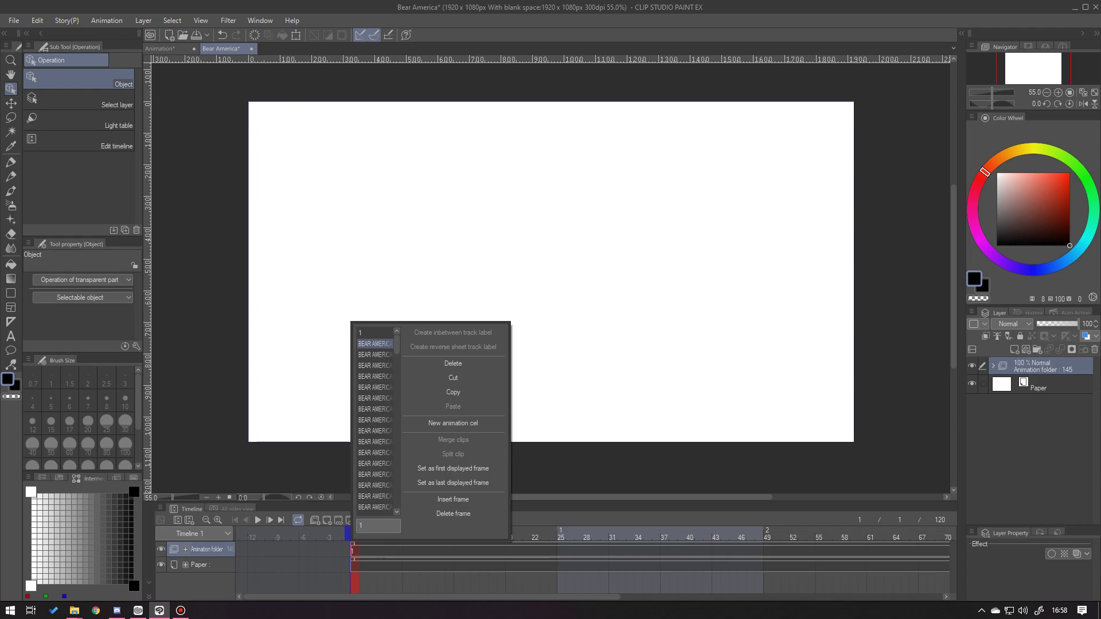
{"action": "left_click", "coordinate": [374, 343]}
{"action": "right_click", "coordinate": [362, 548]}
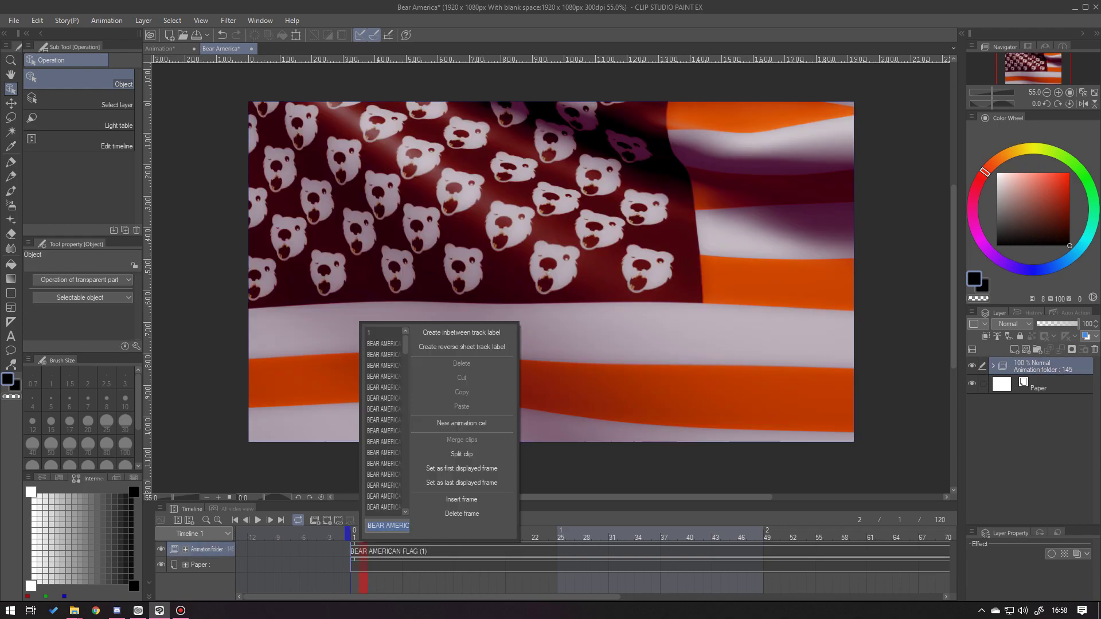
{"action": "left_click", "coordinate": [381, 355]}
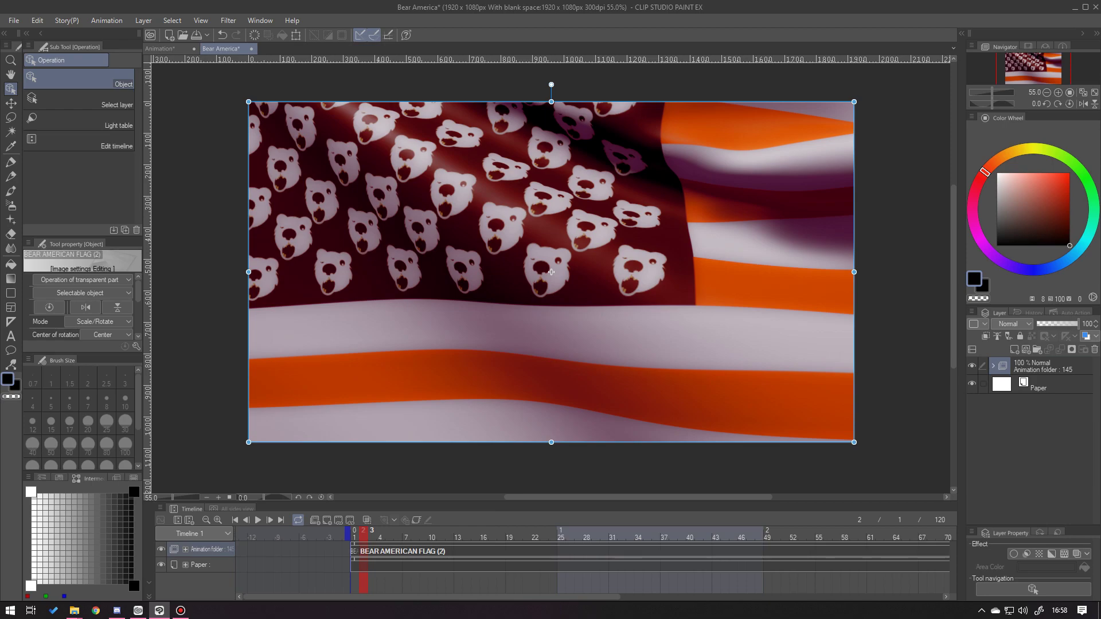
{"action": "right_click", "coordinate": [372, 549]}
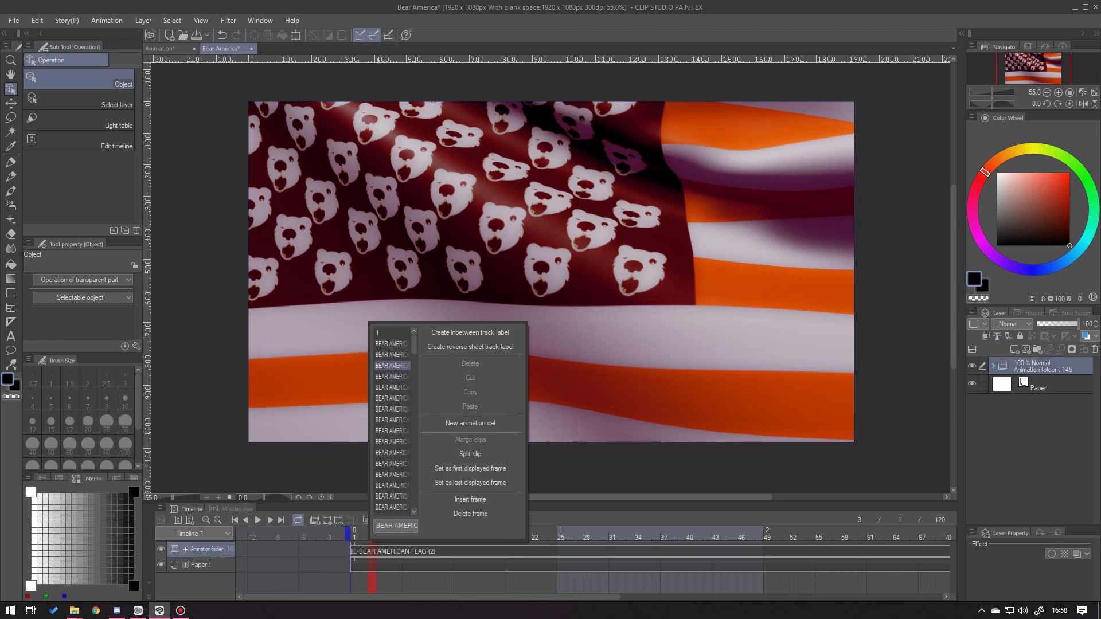
{"action": "left_click", "coordinate": [393, 366]}
Expand the animation folder and examine the names and order of the imported flag layers.
{"action": "left_click_drag", "start_coordinate": [381, 533], "coordinate": [458, 534]}
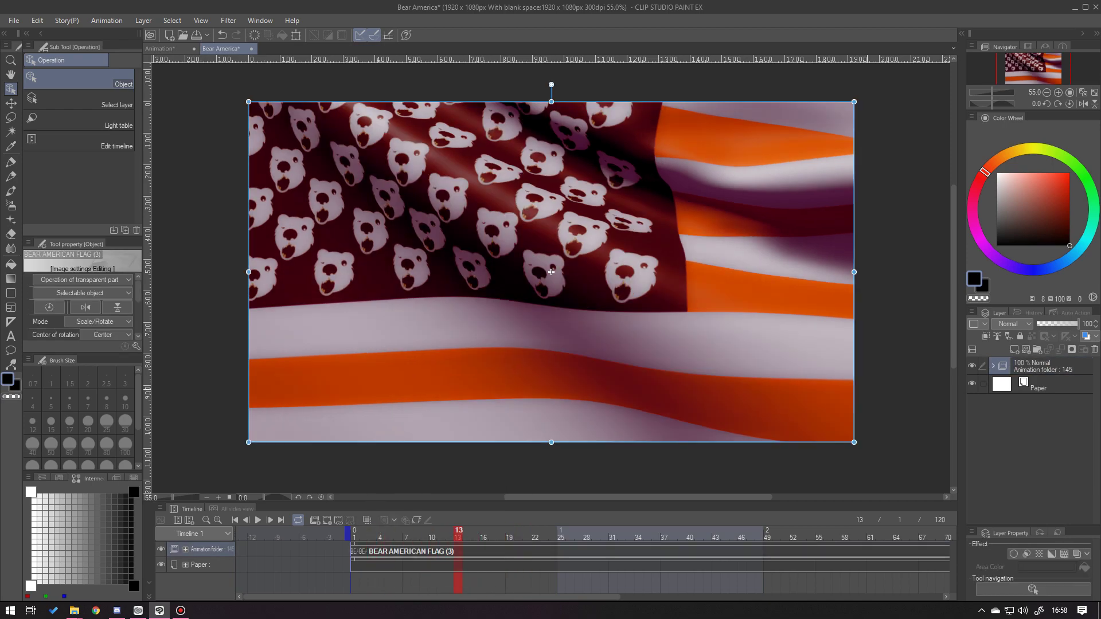
{"action": "left_click", "coordinate": [993, 366]}
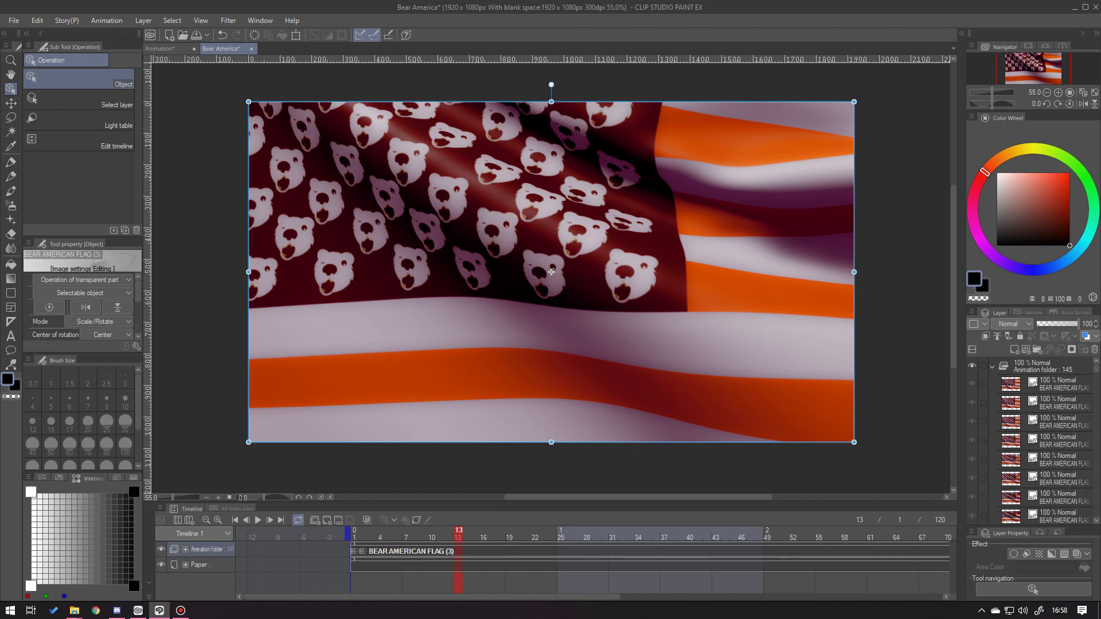
{"action": "left_click_drag", "start_coordinate": [964, 367], "coordinate": [901, 367]}
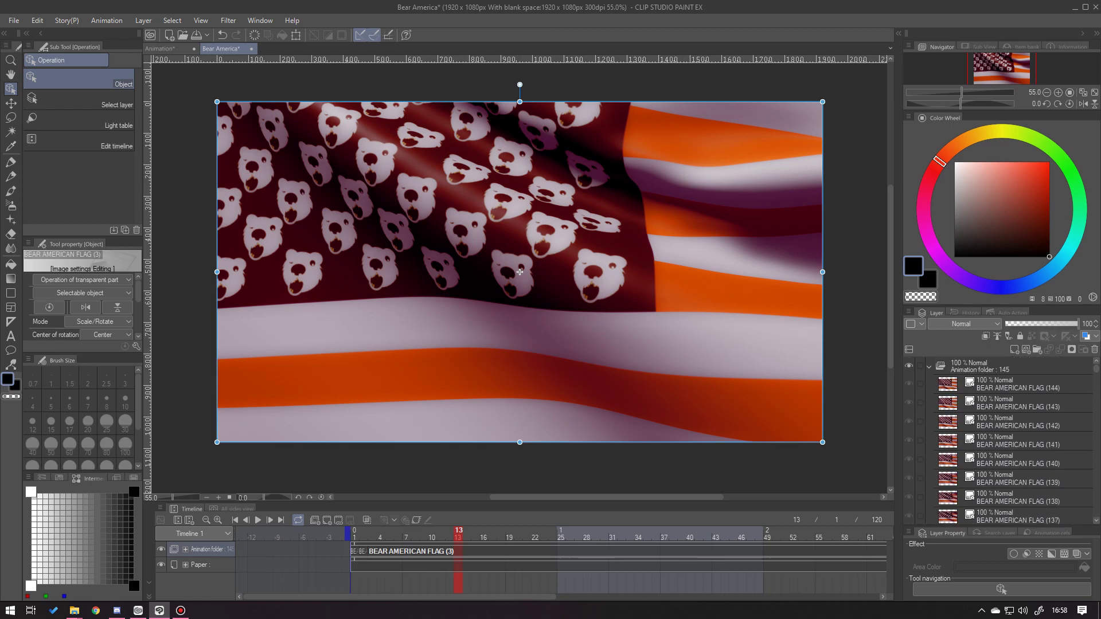
{"action": "left_click_drag", "start_coordinate": [899, 370], "coordinate": [969, 370]}
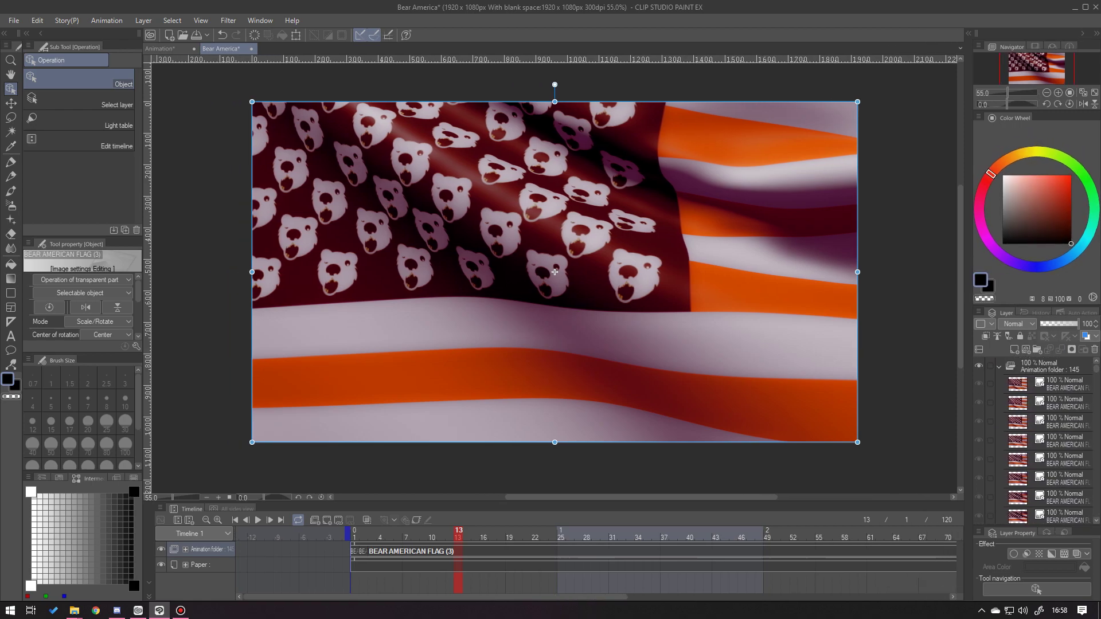
{"action": "scroll", "coordinate": [831, 374], "scroll_direction": "down", "scroll_amount": 2}
{"action": "scroll", "coordinate": [875, 314], "scroll_direction": "up", "scroll_amount": 1}
Return to frame 1 and open Batch specify cels for the animation folder track.
{"action": "left_click_drag", "start_coordinate": [458, 532], "coordinate": [355, 532]}
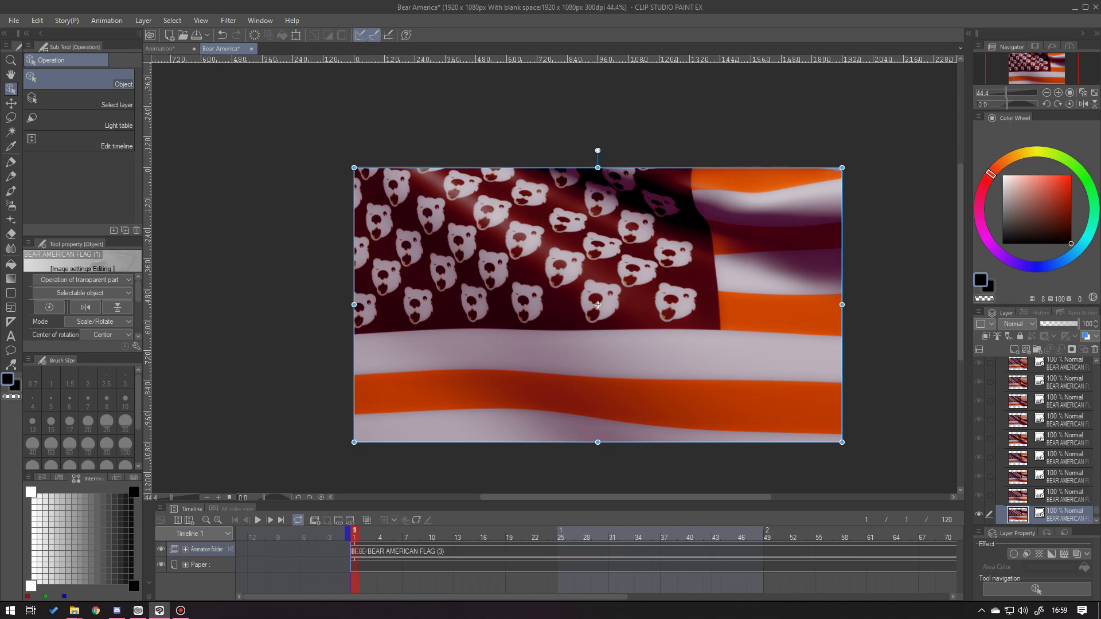
{"action": "left_click", "coordinate": [106, 20]}
{"action": "key", "text": "Down"}
{"action": "key", "text": "Down"}
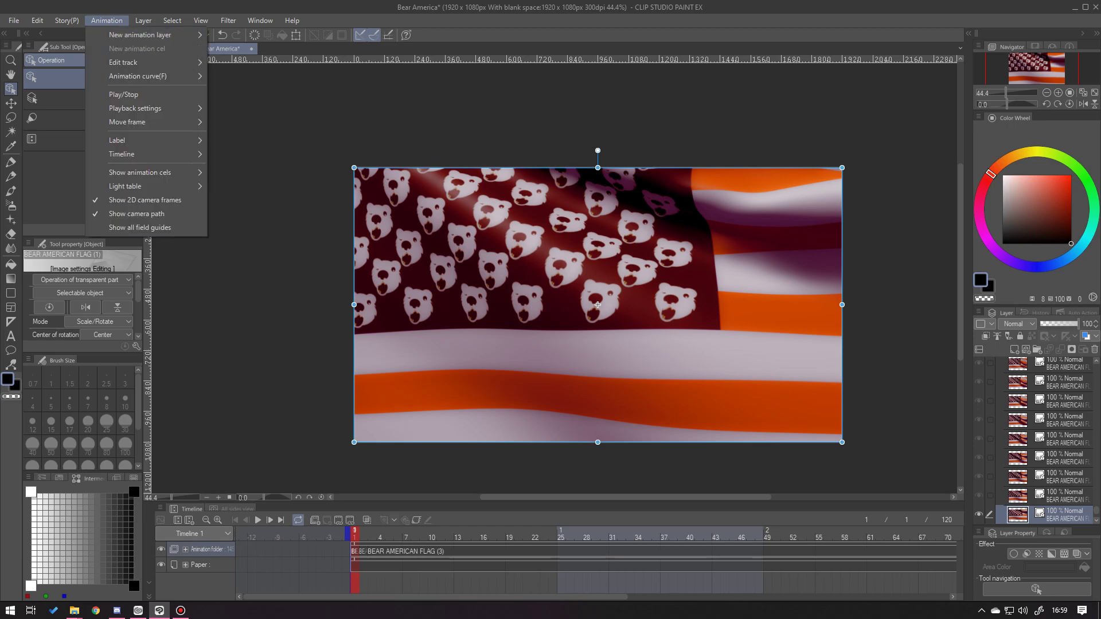
{"action": "key", "text": "Right"}
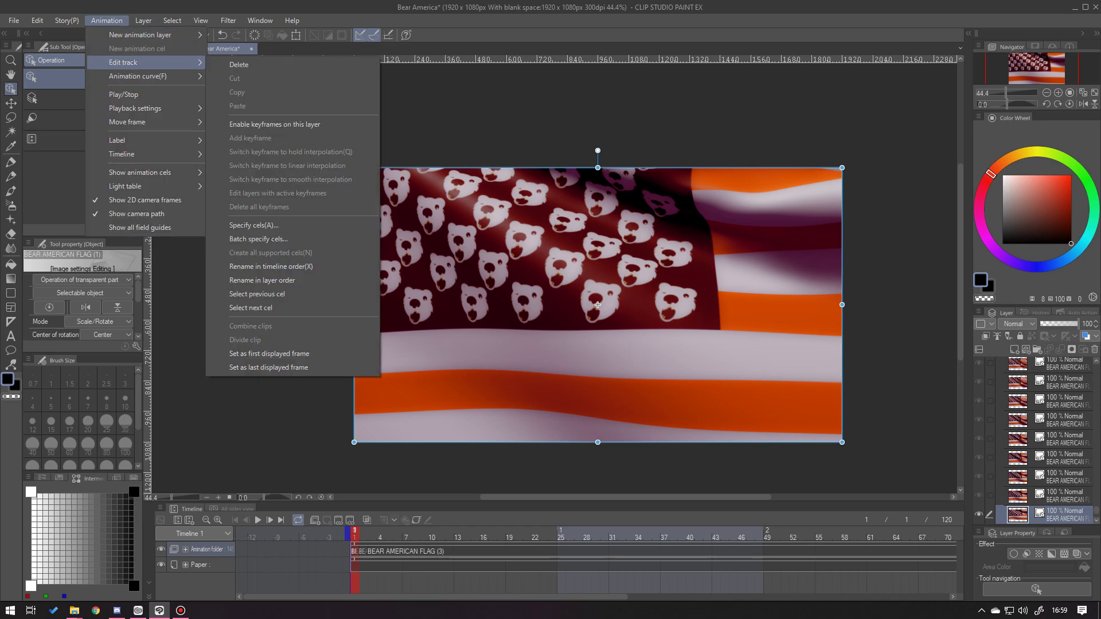
{"action": "key", "text": "Down"}
{"action": "key", "text": "Down"}
{"action": "key", "text": "Down"}
{"action": "key", "text": "Down"}
{"action": "key", "text": "Return"}
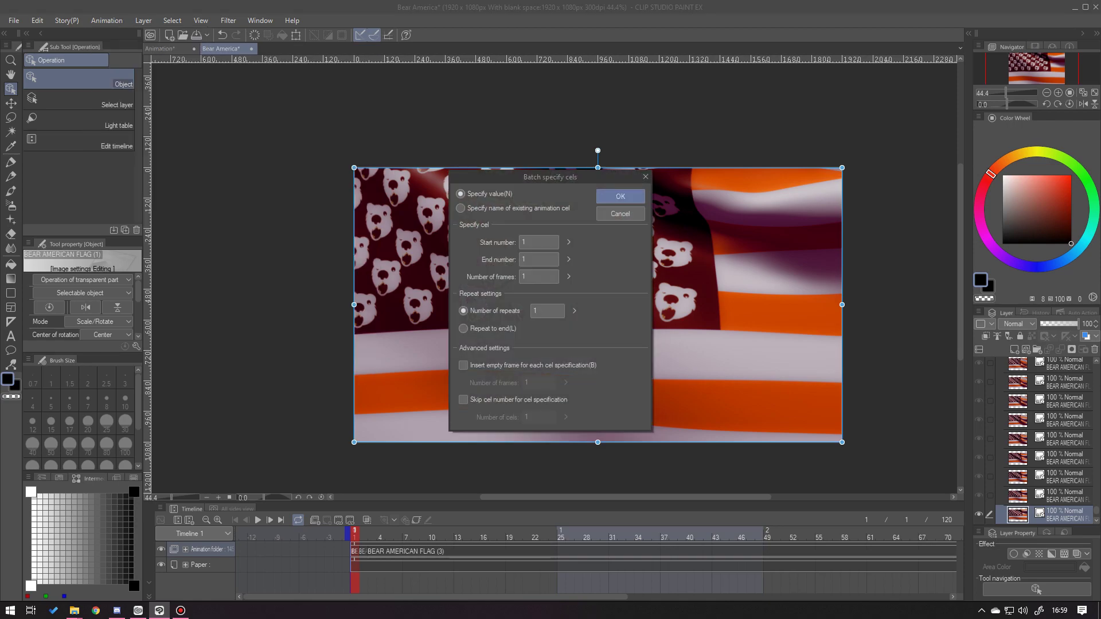
{"action": "left_click_drag", "start_coordinate": [500, 230], "coordinate": [460, 183]}
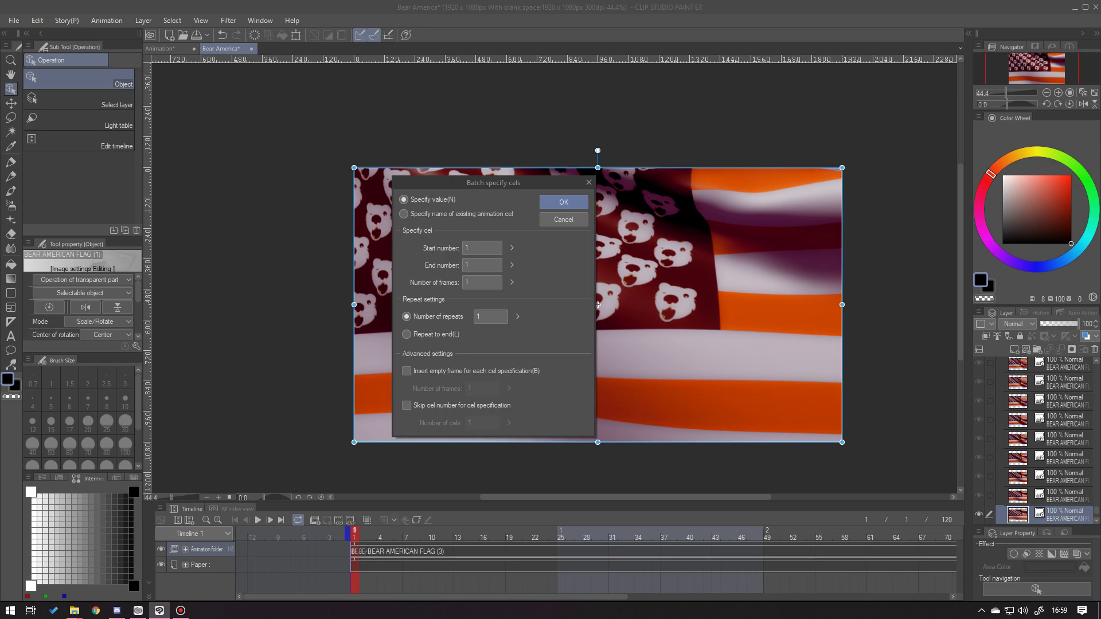
{"action": "left_click_drag", "start_coordinate": [493, 182], "coordinate": [528, 181]}
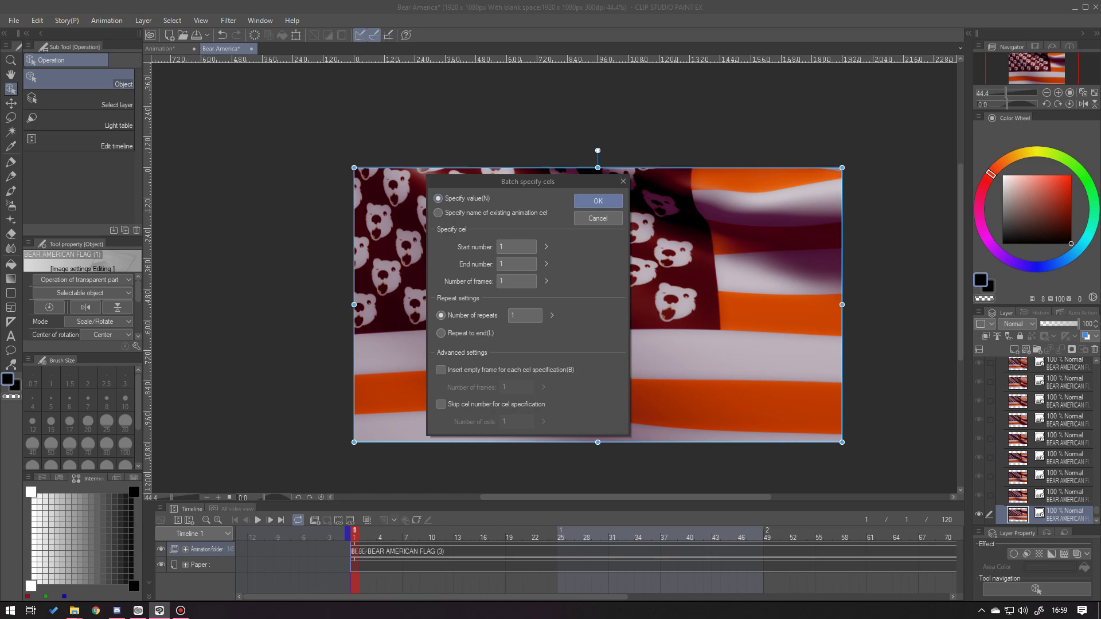
Specify the cels by existing animation cel name, with BEAR AMERICAN FLAG (1) as the start cel.
{"action": "left_click", "coordinate": [438, 213]}
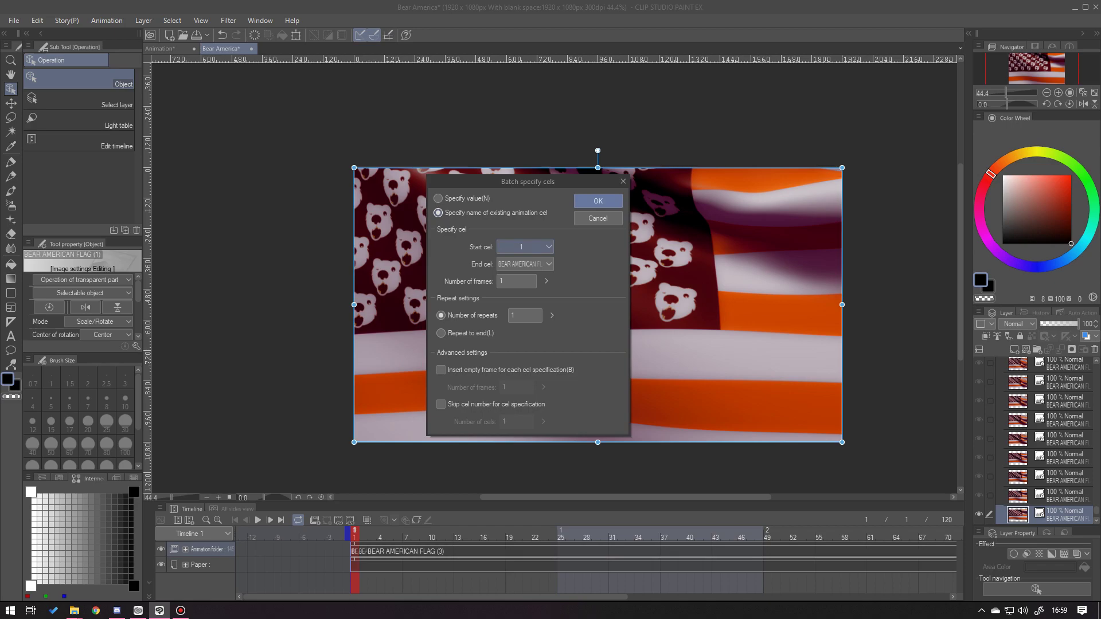
{"action": "left_click", "coordinate": [525, 246]}
{"action": "left_click", "coordinate": [525, 247]}
{"action": "key", "text": "alt+Down"}
{"action": "key", "text": "Escape"}
{"action": "key", "text": "alt+Down"}
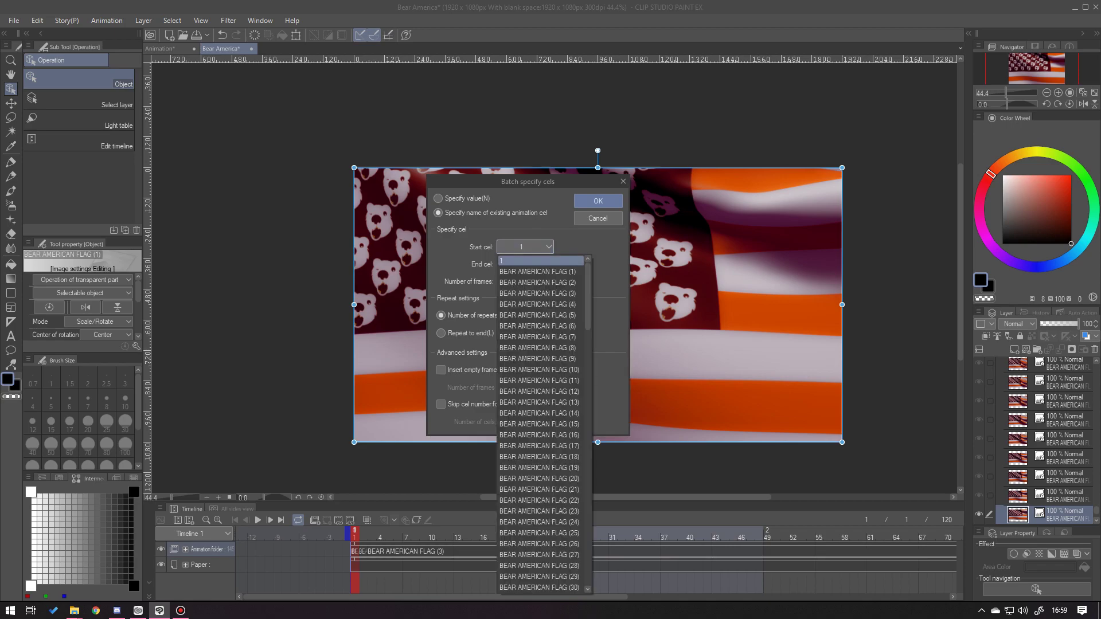
{"action": "key", "text": "Down"}
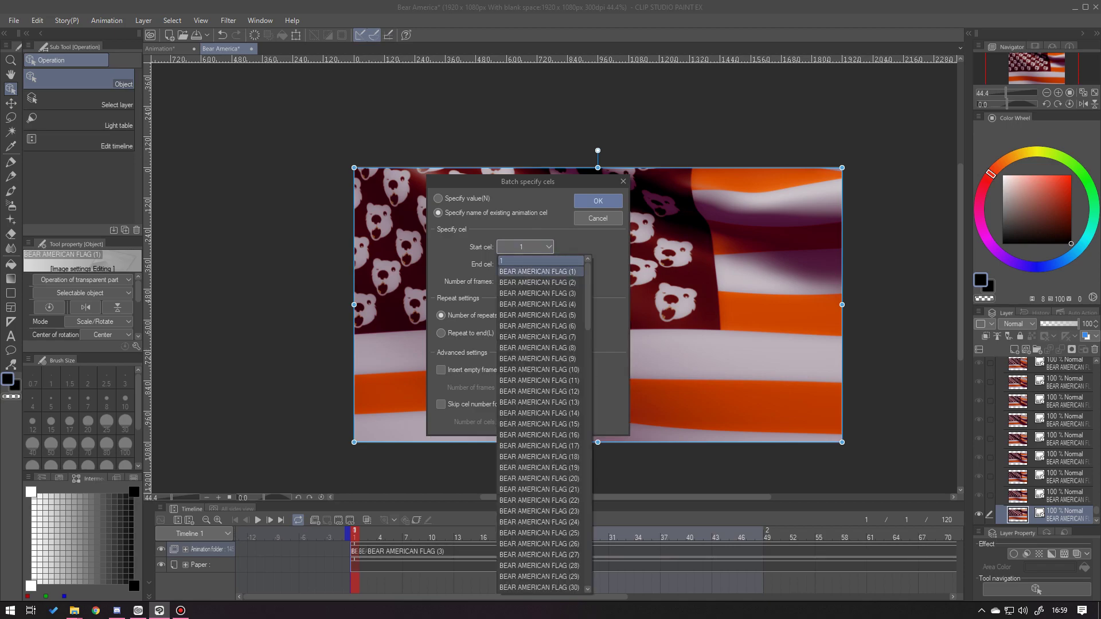
{"action": "key", "text": "Return"}
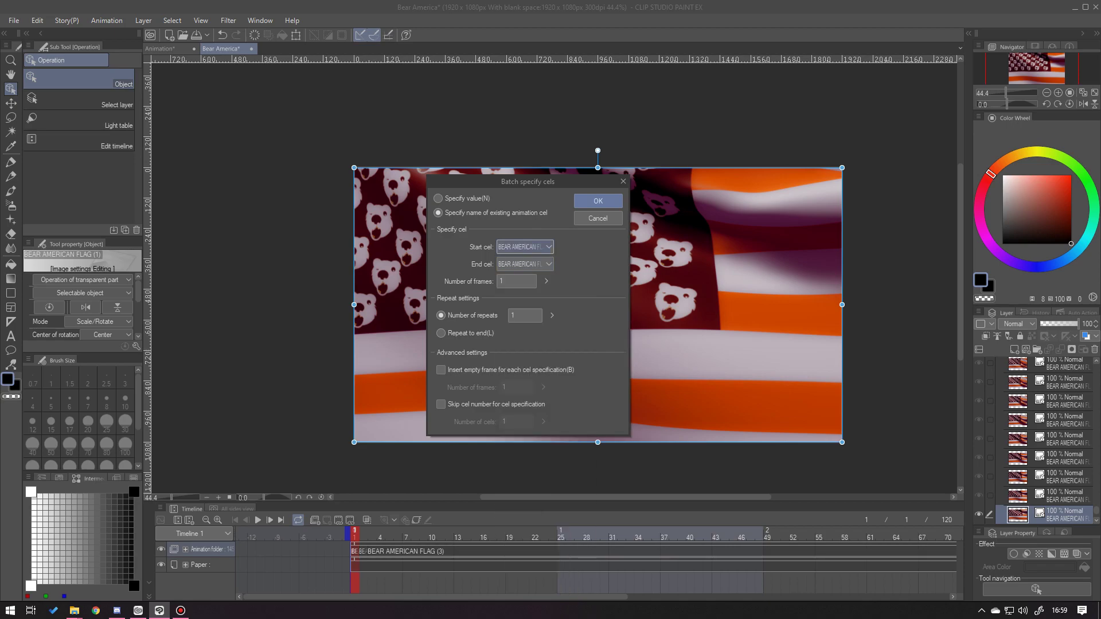
Use BEAR AMERICAN FLAG (144) as the end cel and apply the batch cel specification.
{"action": "key", "text": "Tab"}
{"action": "key", "text": "alt+Down"}
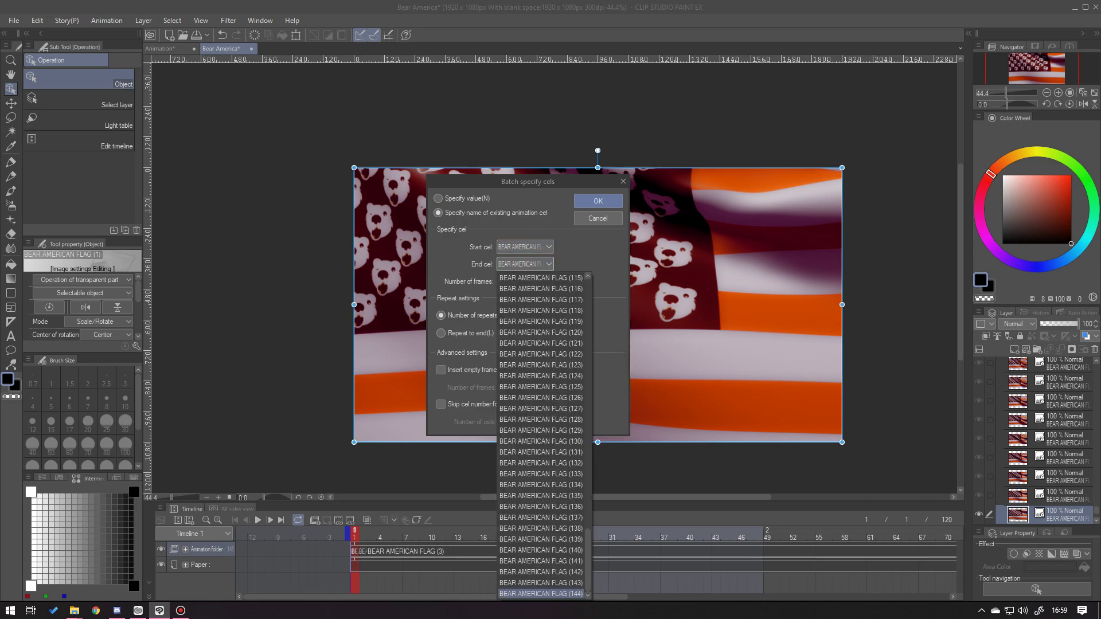
{"action": "key", "text": "Return"}
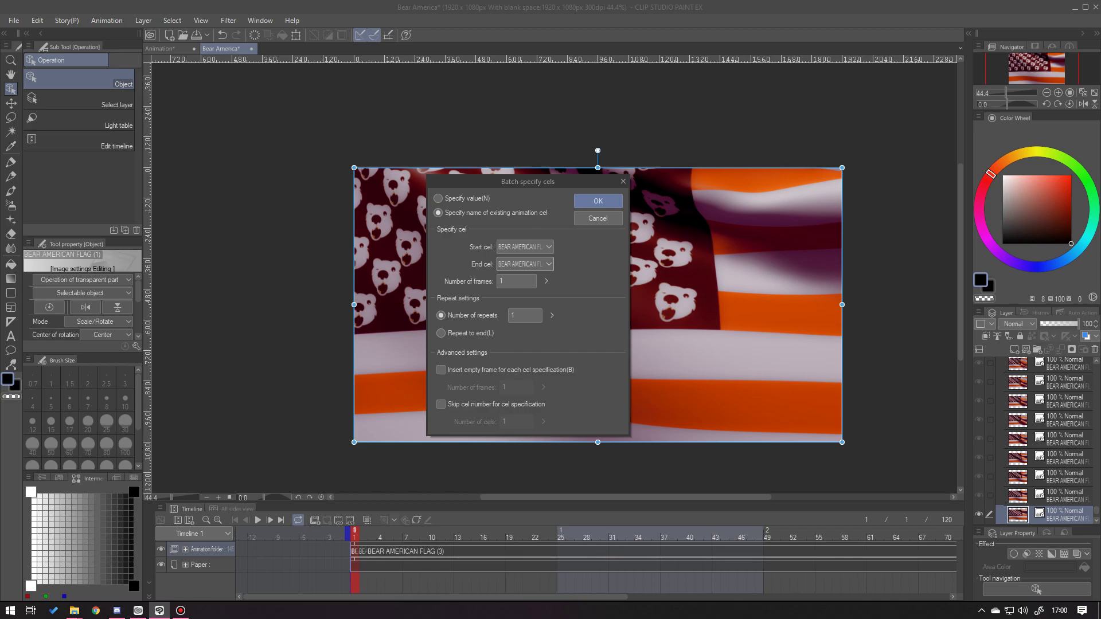
{"action": "left_click", "coordinate": [598, 201]}
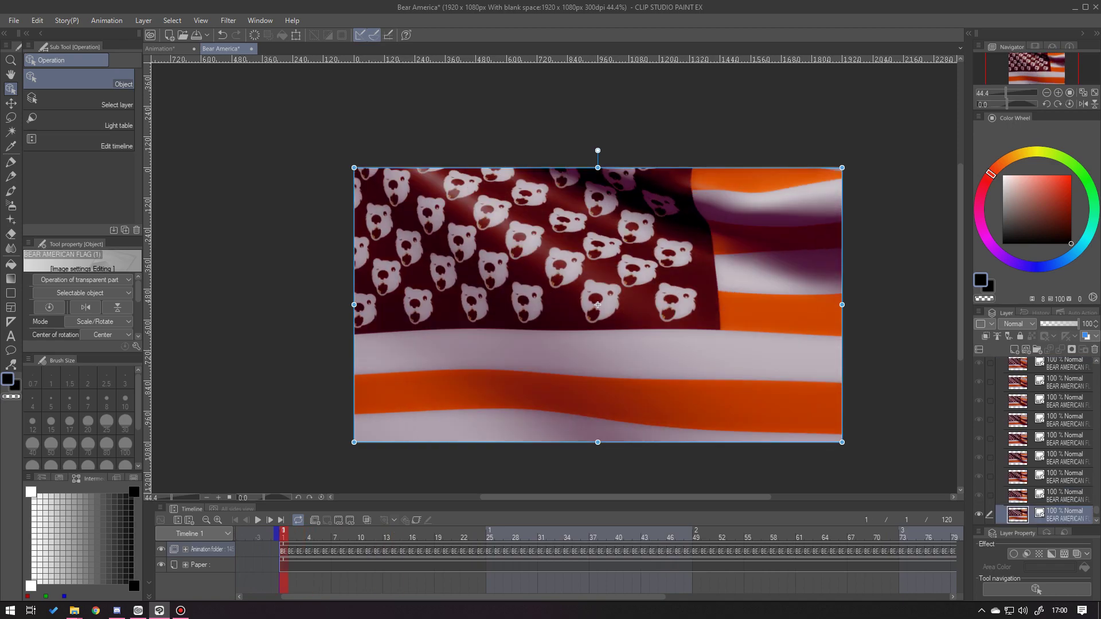
{"action": "left_click", "coordinate": [13, 21]}
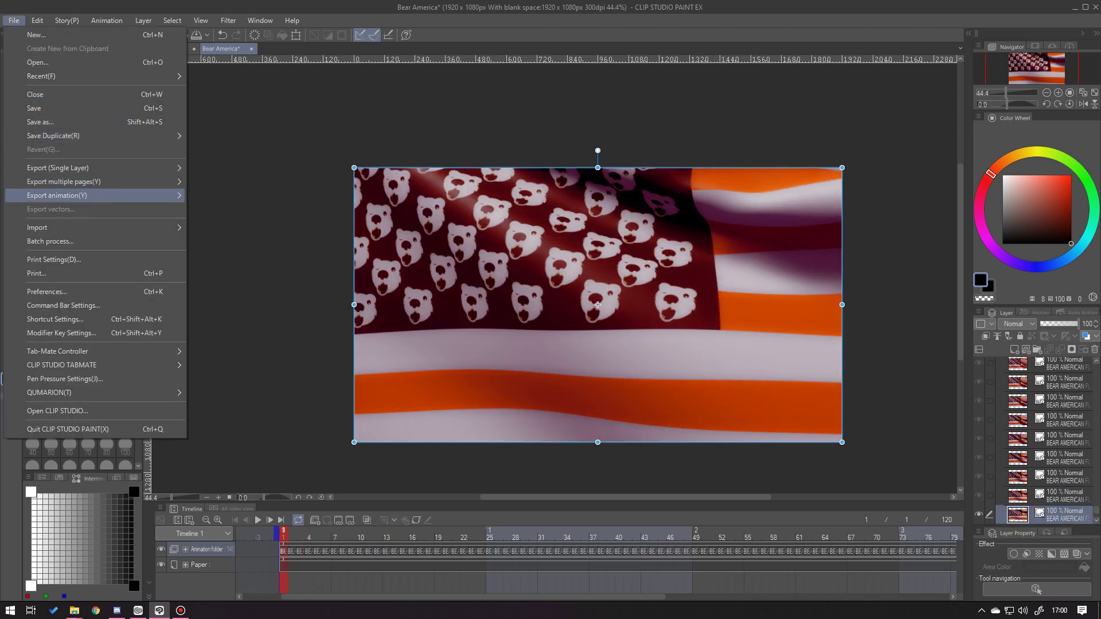
{"action": "mouse_move", "coordinate": [63, 182]}
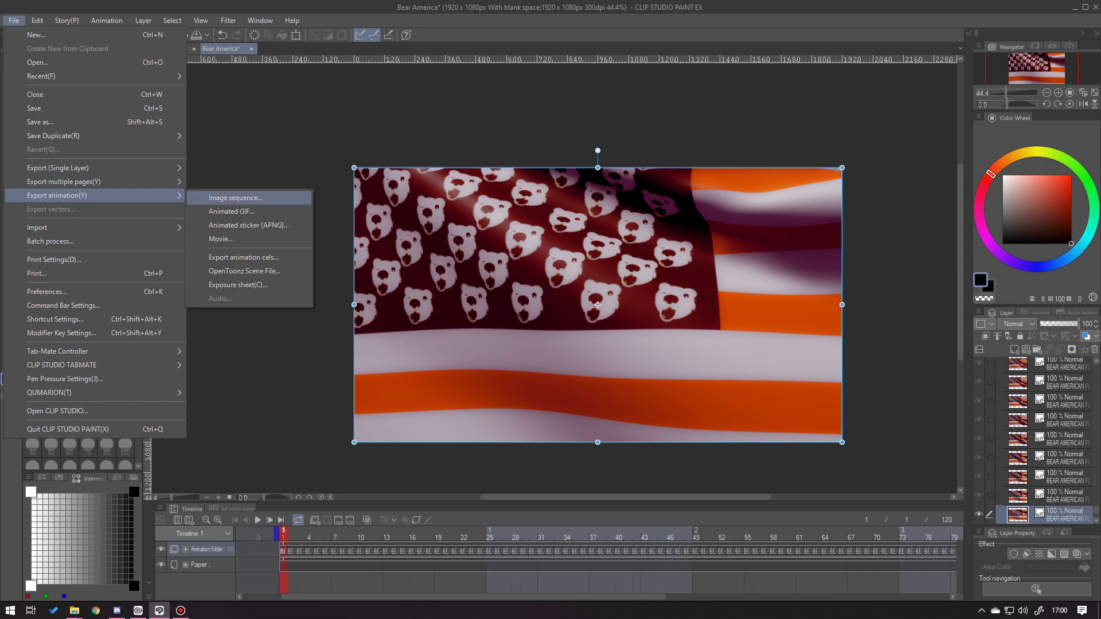
{"action": "left_click", "coordinate": [235, 197]}
{"action": "left_click", "coordinate": [496, 228]}
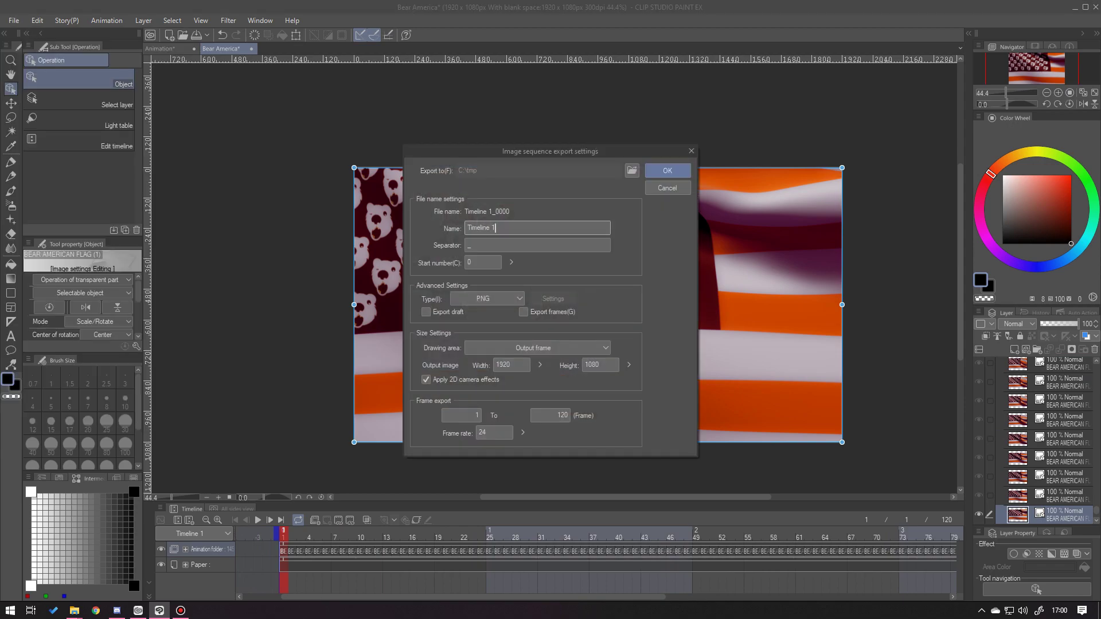
{"action": "type", "text": "Bear America"}
{"action": "mouse_move", "coordinate": [601, 151]}
{"action": "left_mouse_down"}
{"action": "mouse_move", "coordinate": [298, 174]}
{"action": "mouse_move", "coordinate": [433, 125]}
{"action": "mouse_move", "coordinate": [604, 168]}
{"action": "left_mouse_up"}
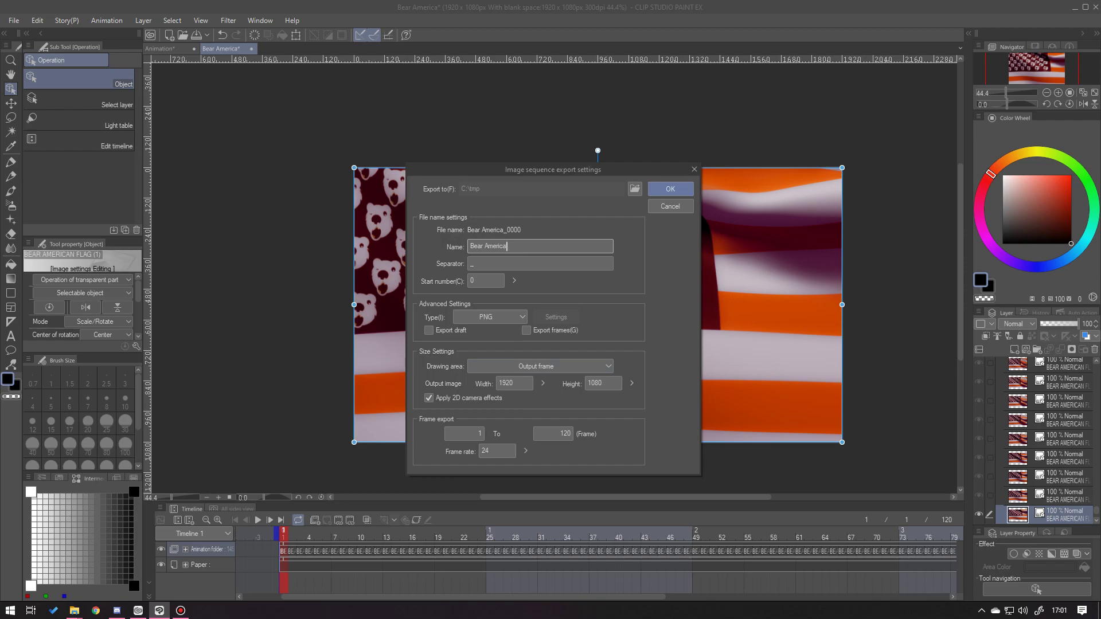
{"action": "left_click_drag", "start_coordinate": [593, 170], "coordinate": [651, 156]}
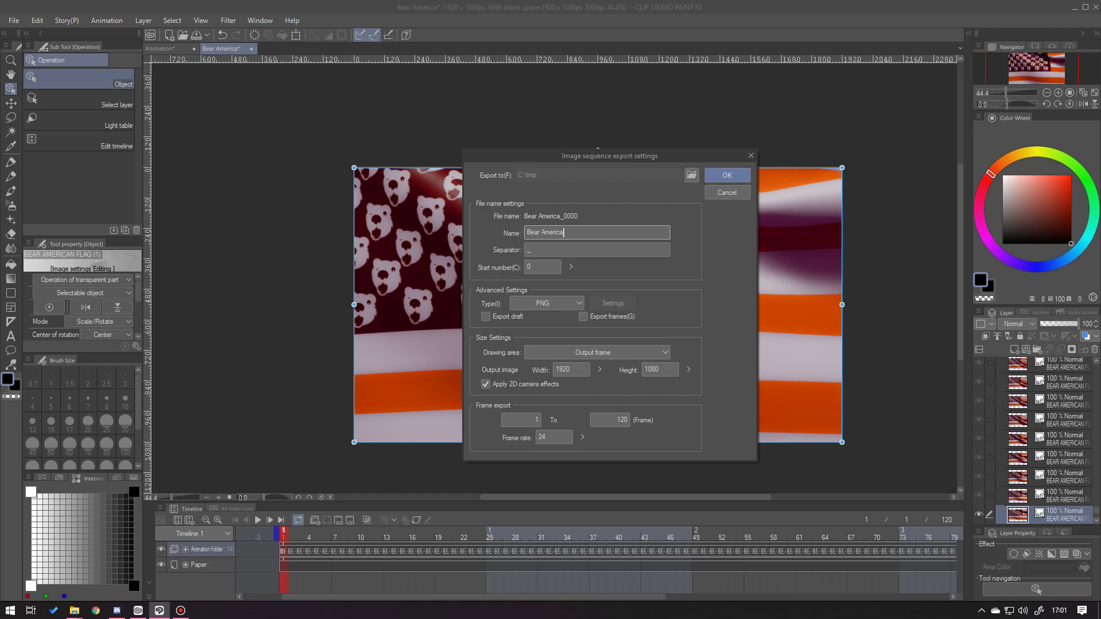
Check the C: drive's tmp export folder in File Explorer and cancel the pending image sequence export.
{"action": "left_click", "coordinate": [74, 610]}
{"action": "left_click", "coordinate": [57, 559]}
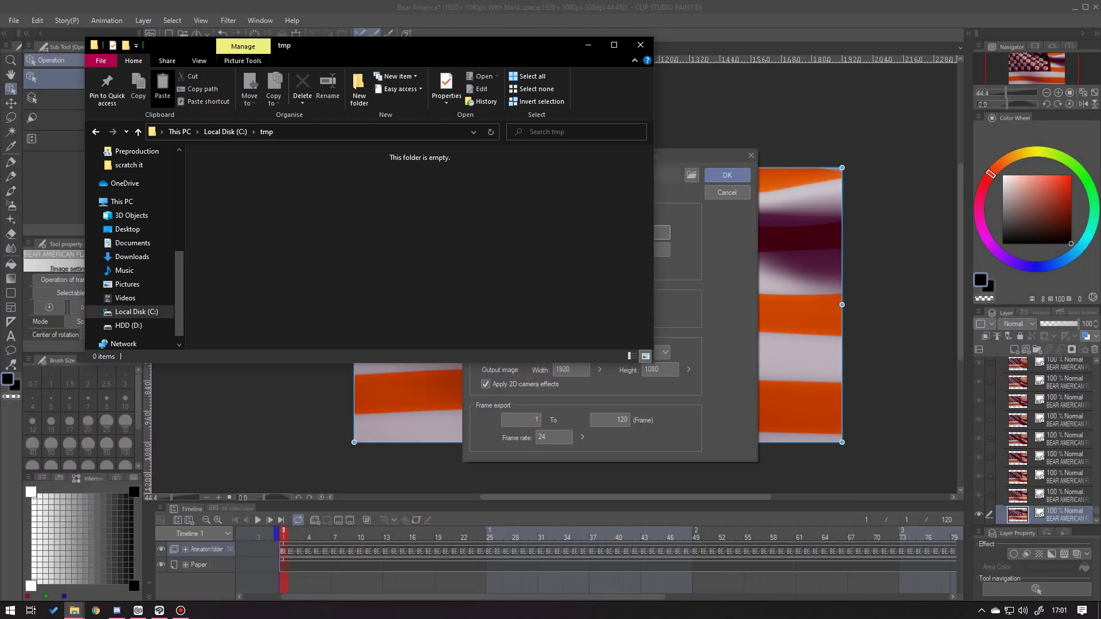
{"action": "left_click", "coordinate": [588, 44]}
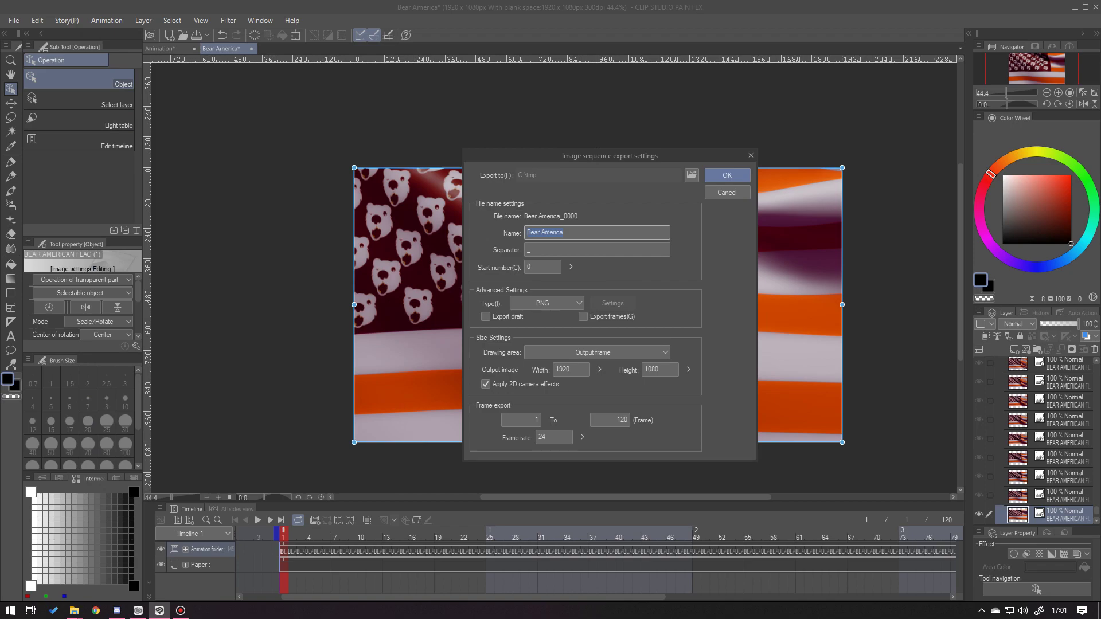
{"action": "left_click", "coordinate": [726, 192]}
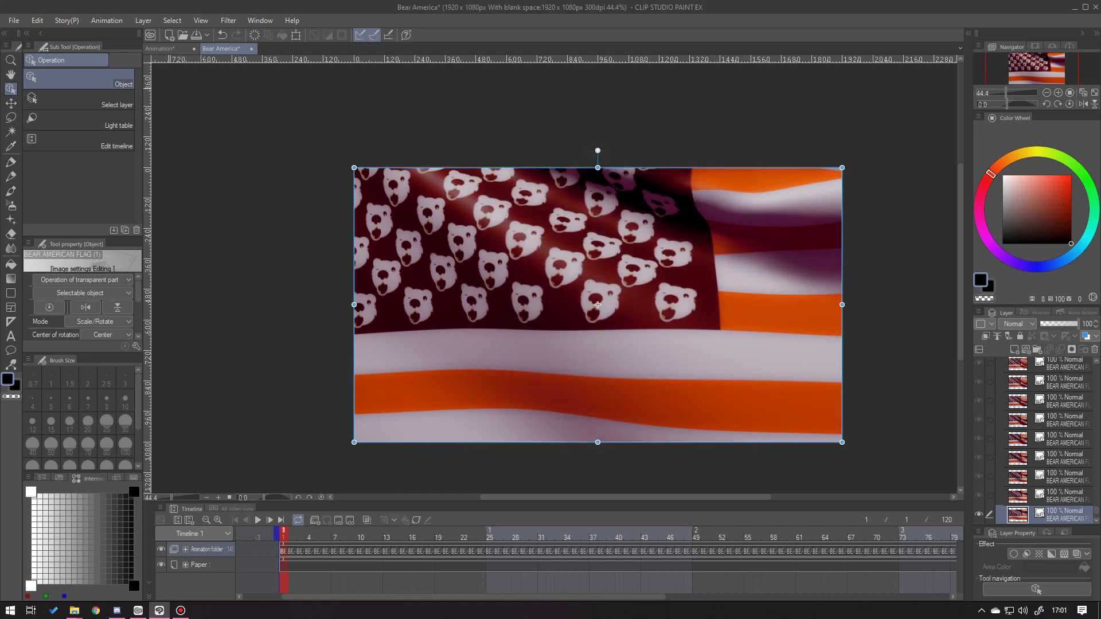
{"action": "left_click", "coordinate": [107, 20]}
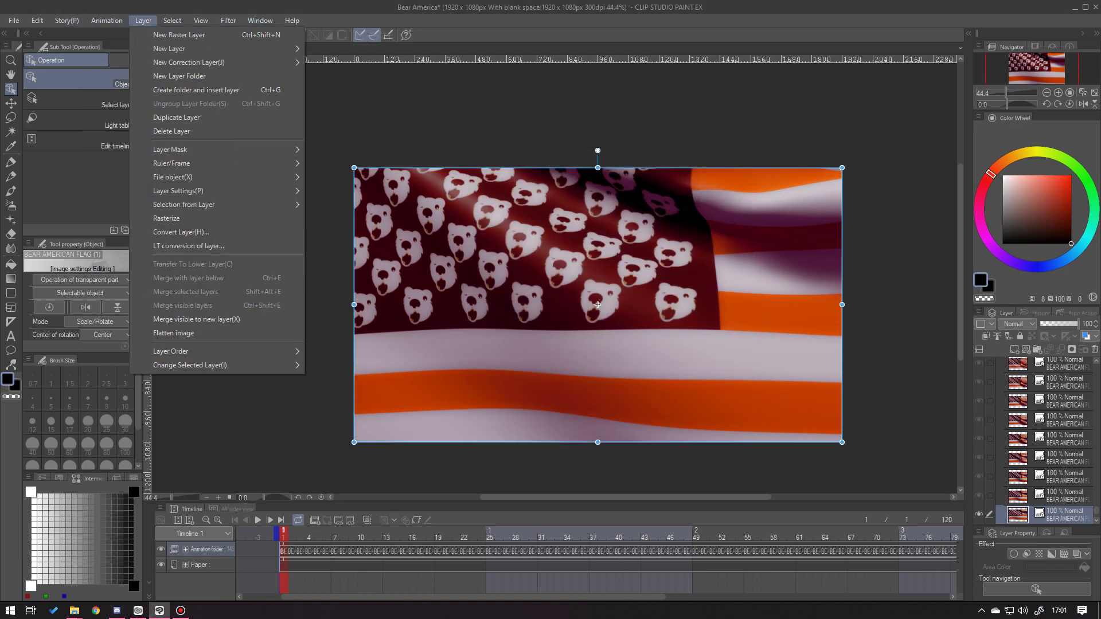
{"action": "mouse_move", "coordinate": [144, 154]}
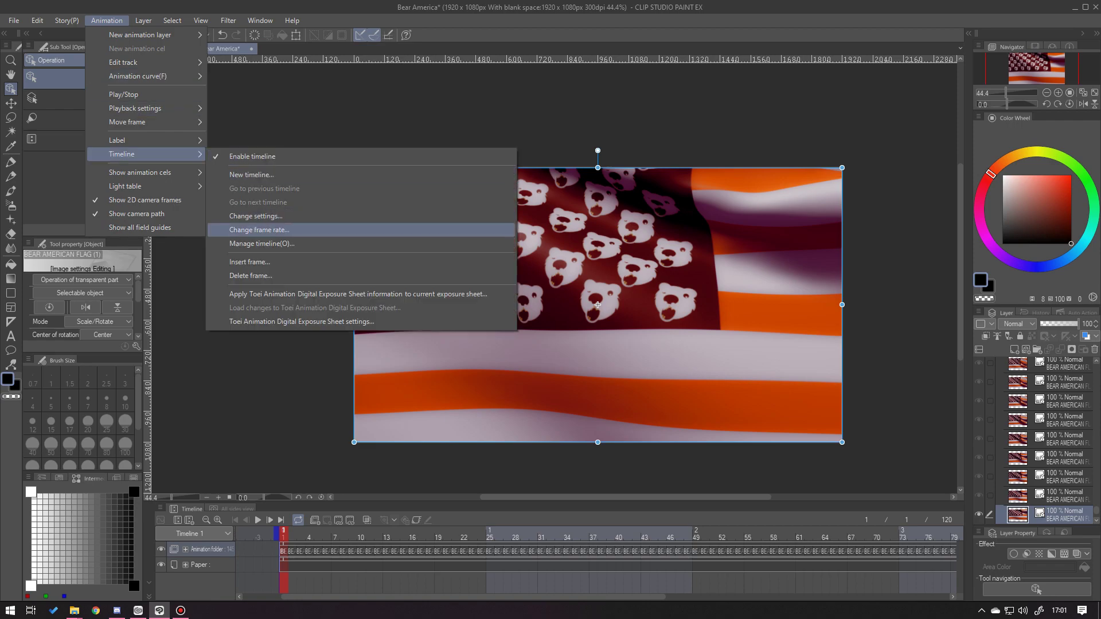
{"action": "left_click", "coordinate": [298, 229]}
{"action": "left_click", "coordinate": [607, 299]}
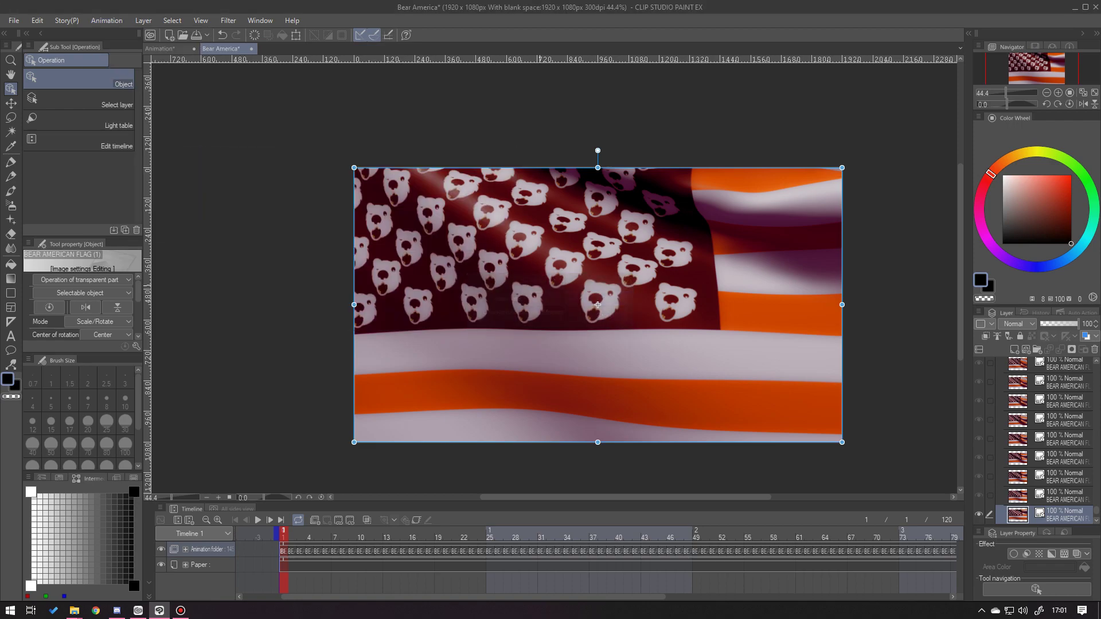
Export the animation as a PNG image sequence named Bear America to C:\tmp, frames 1 to 120 at 1920 x 1080 and frame rate 24.
{"action": "left_click", "coordinate": [14, 20]}
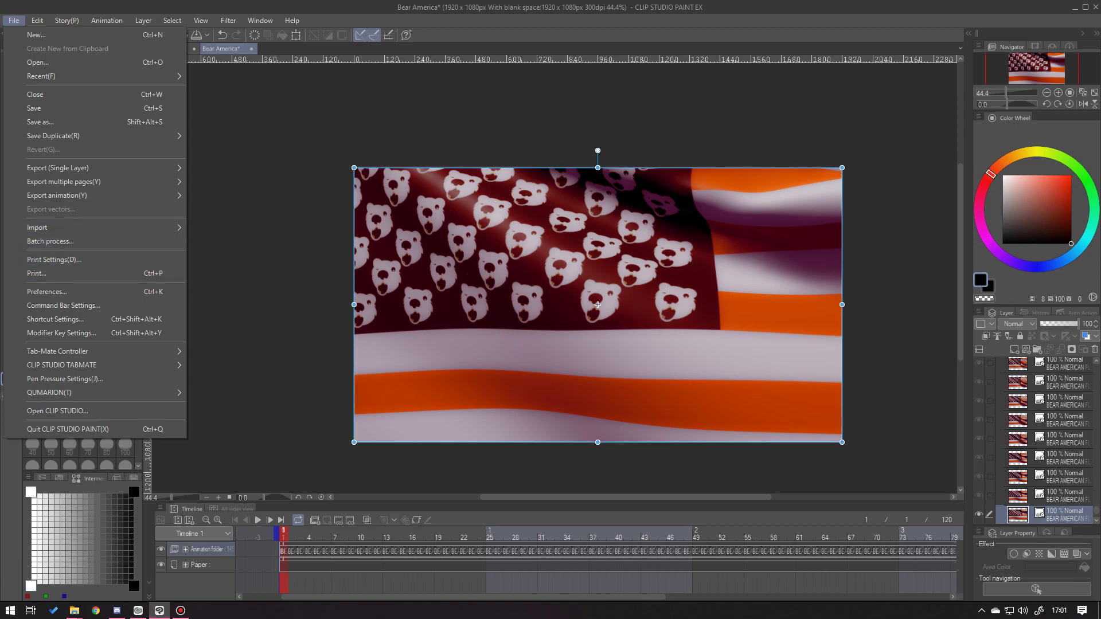
{"action": "mouse_move", "coordinate": [103, 195]}
{"action": "left_click", "coordinate": [235, 197]}
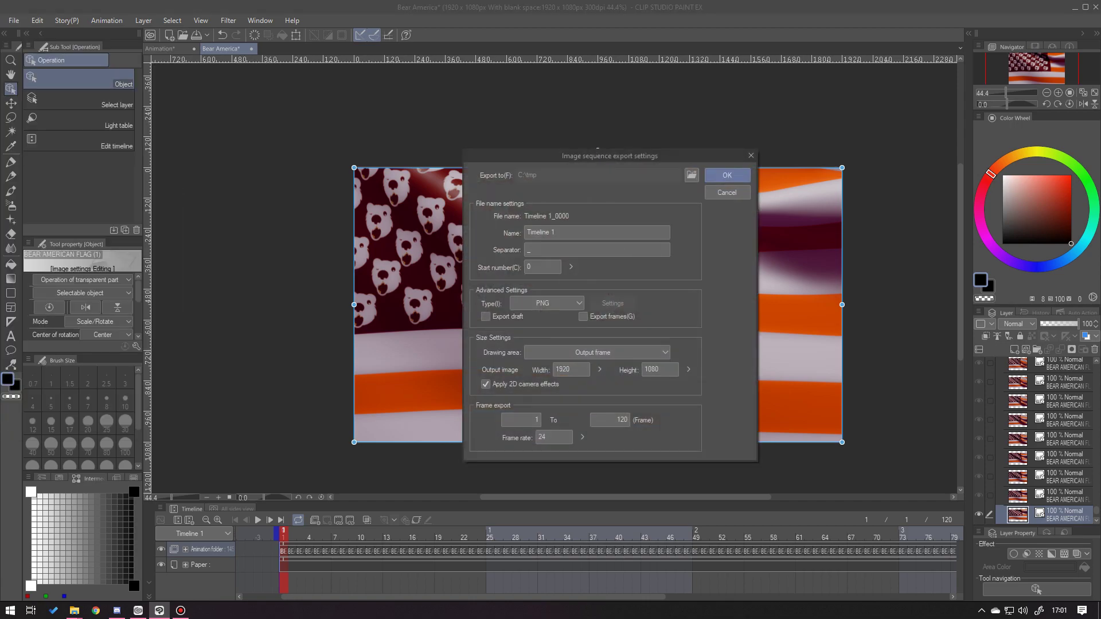
{"action": "type", "text": "Bear"}
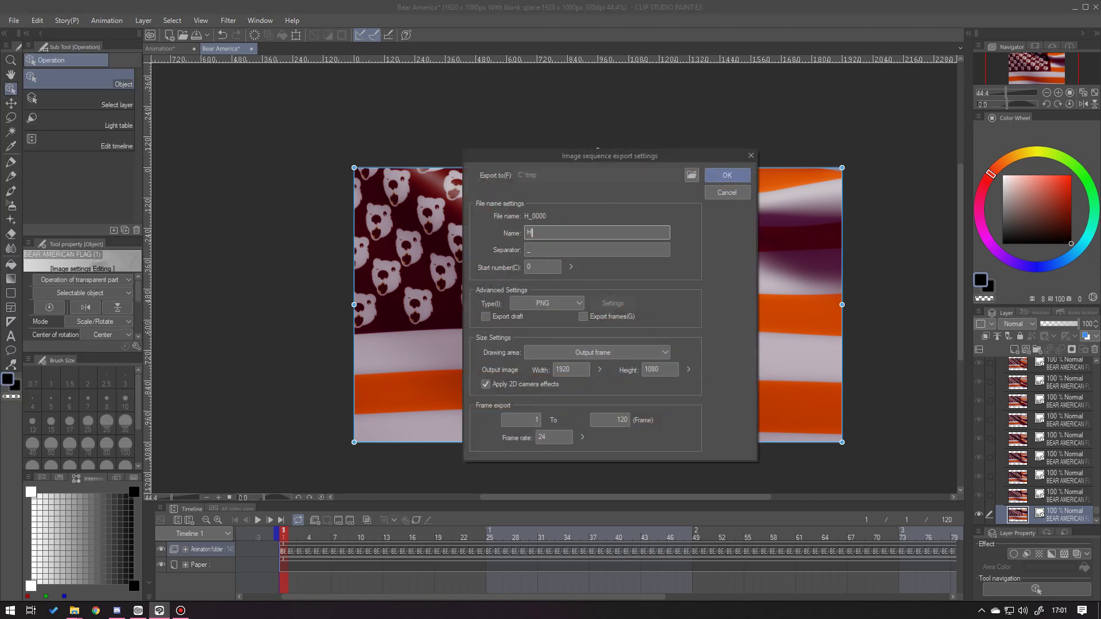
{"action": "type", "text": " America"}
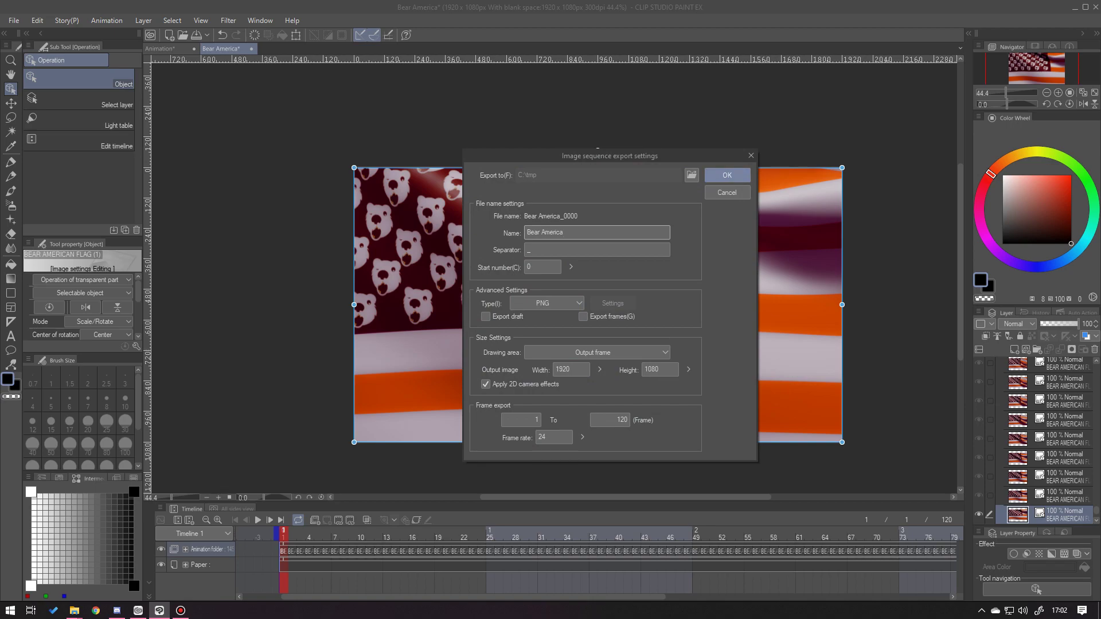
{"action": "left_click", "coordinate": [727, 175]}
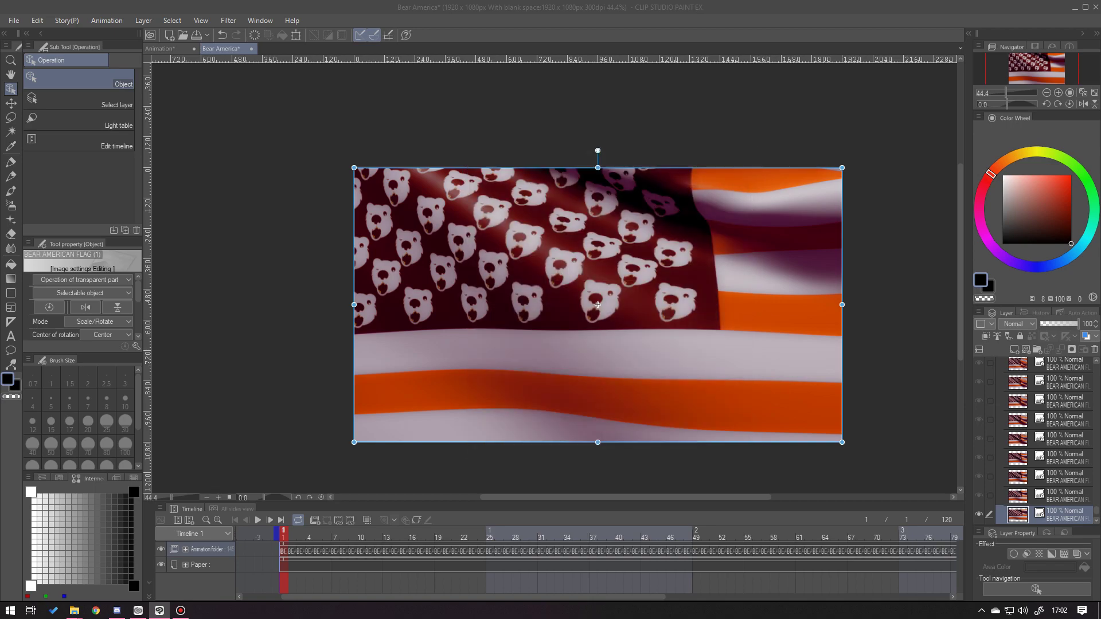